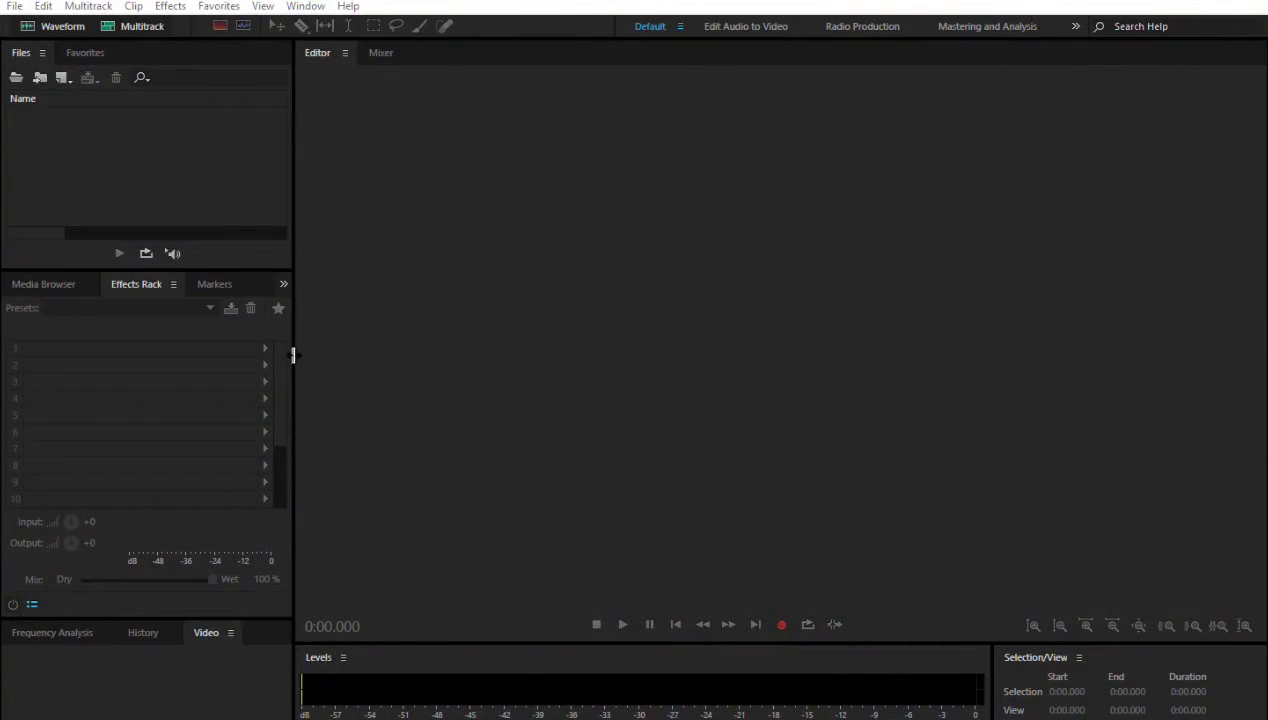
Create a new 48000 Hz stereo 32-bit float audio file named 'Jigsaw Voice Demo'
left_click_drag(293, 354, 285, 354)
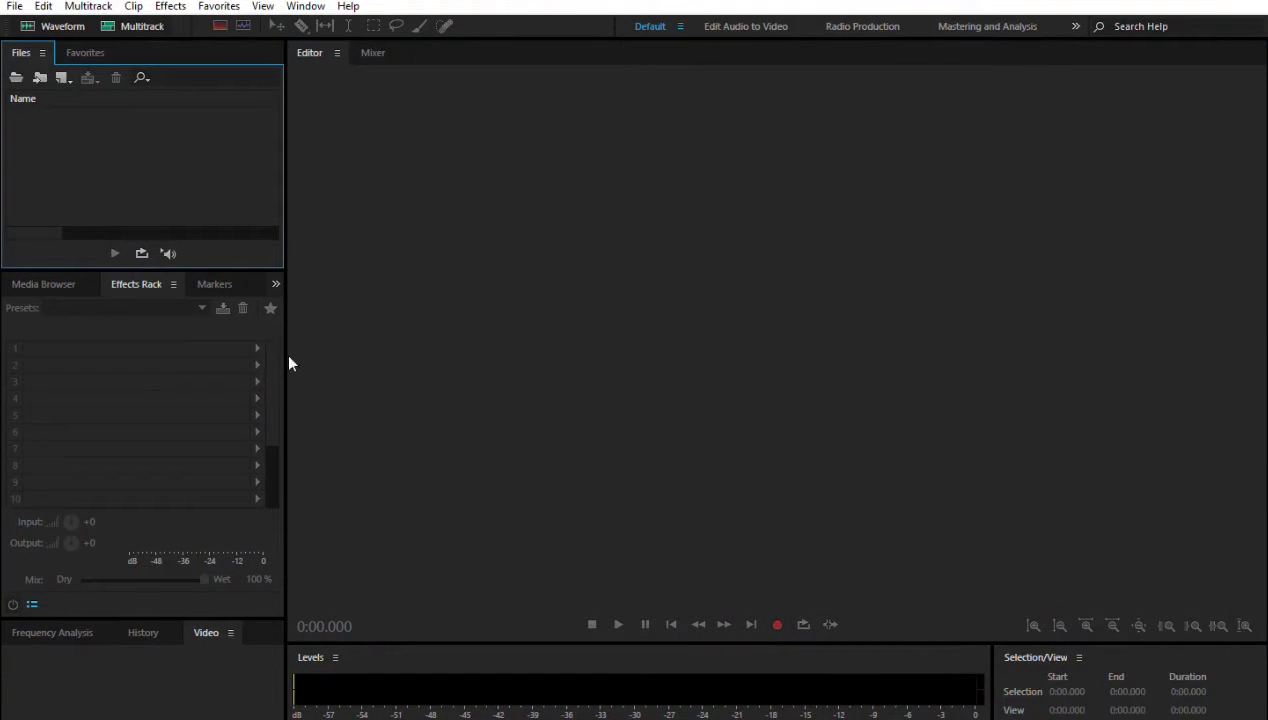
right_click(115, 158)
left_click(175, 166)
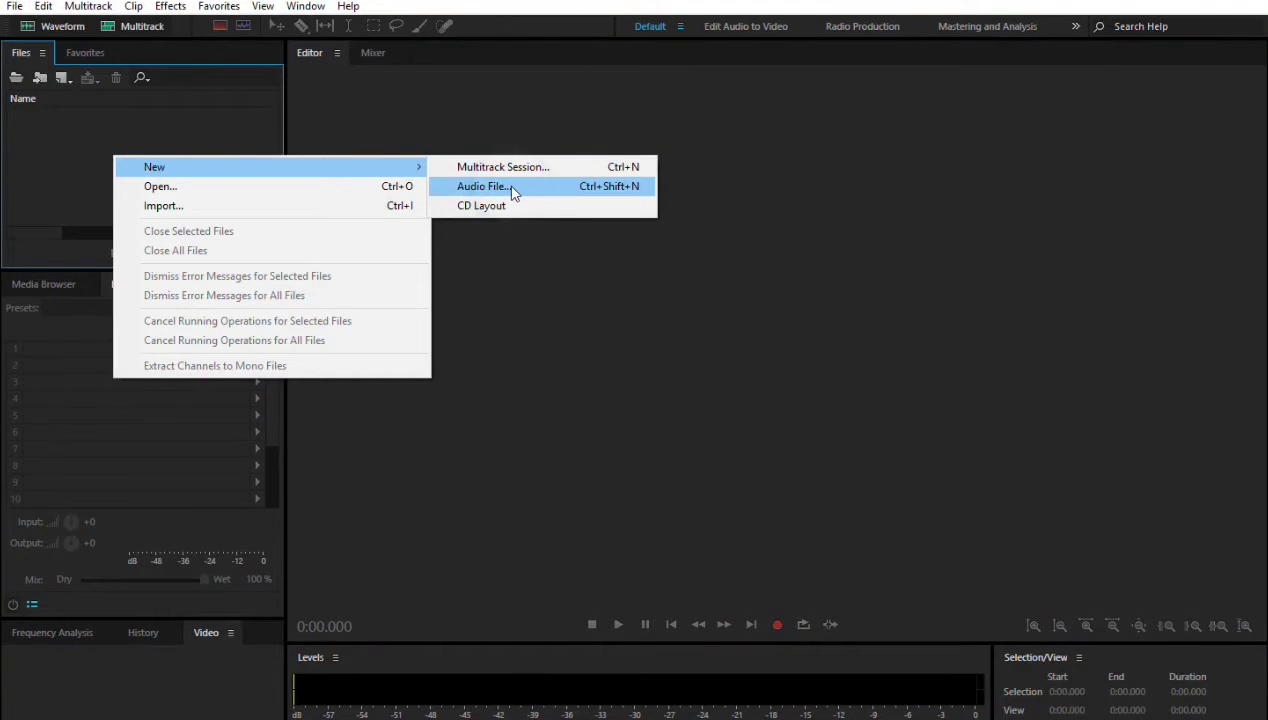
left_click(485, 186)
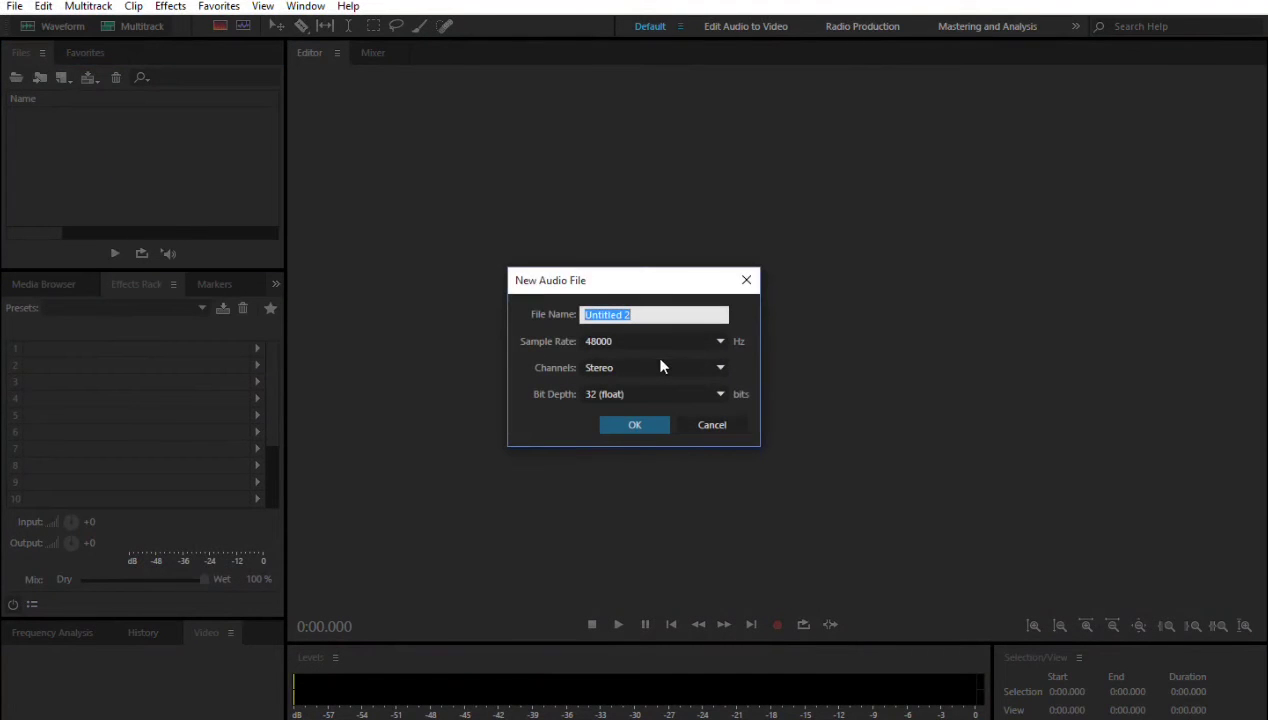
type("Jigsaw Voice Demo")
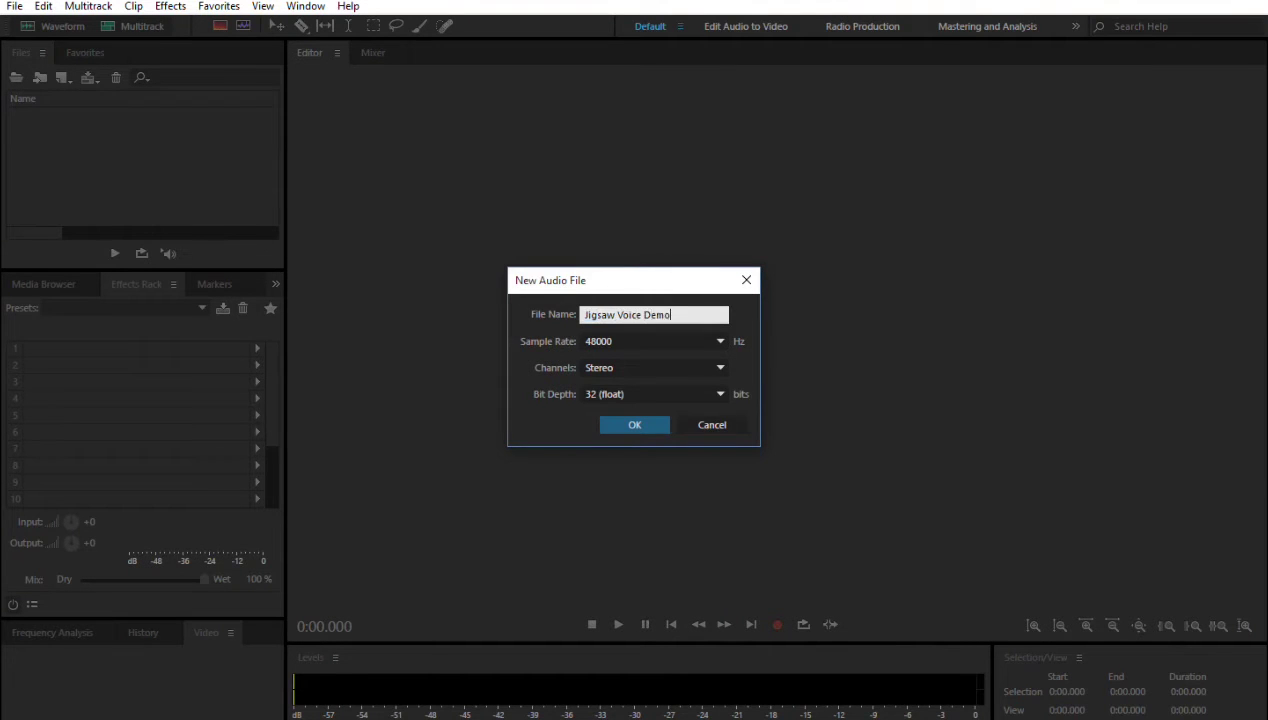
key("Return")
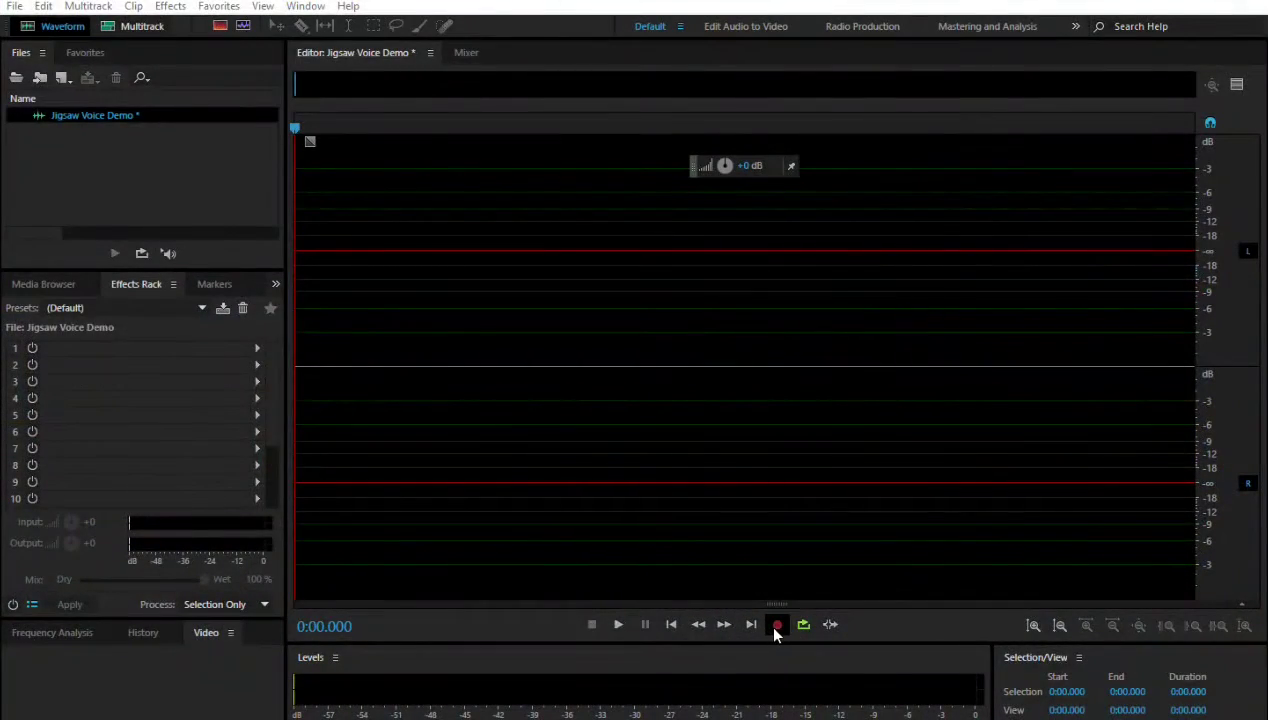
Record a spoken take of about 13.4 seconds and play it back from about 1.1 s
left_click(776, 626)
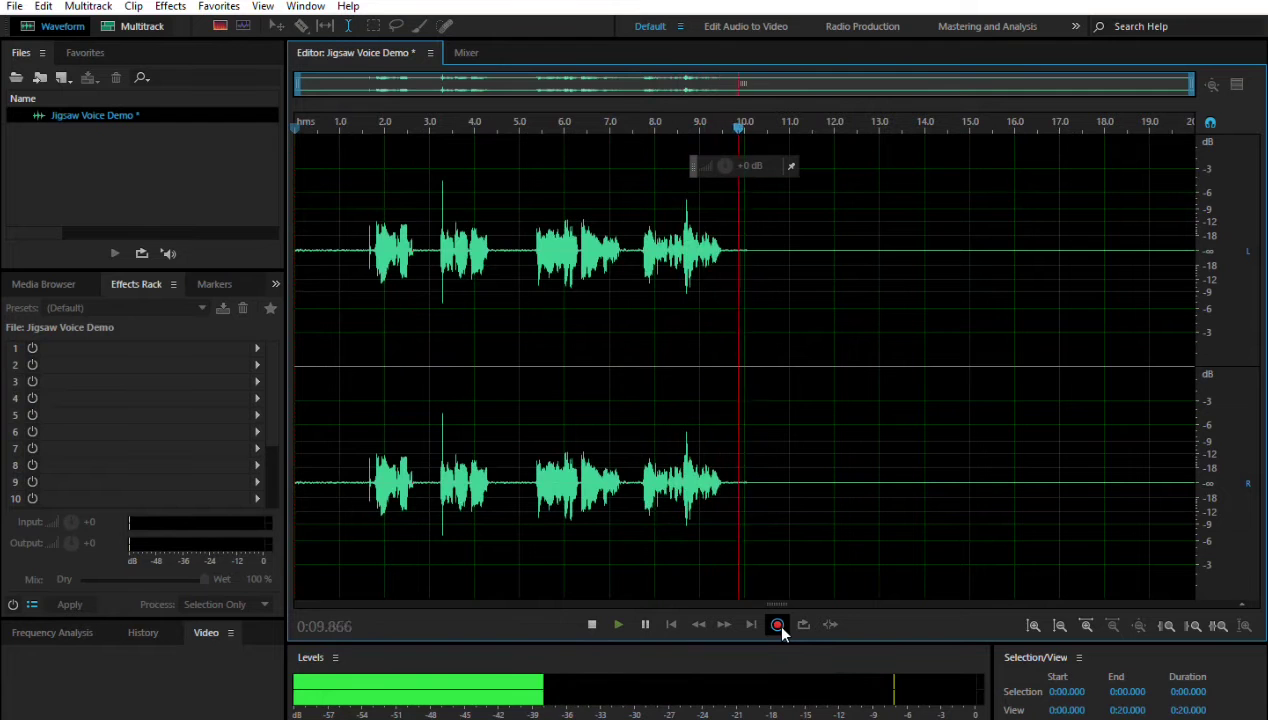
left_click(591, 624)
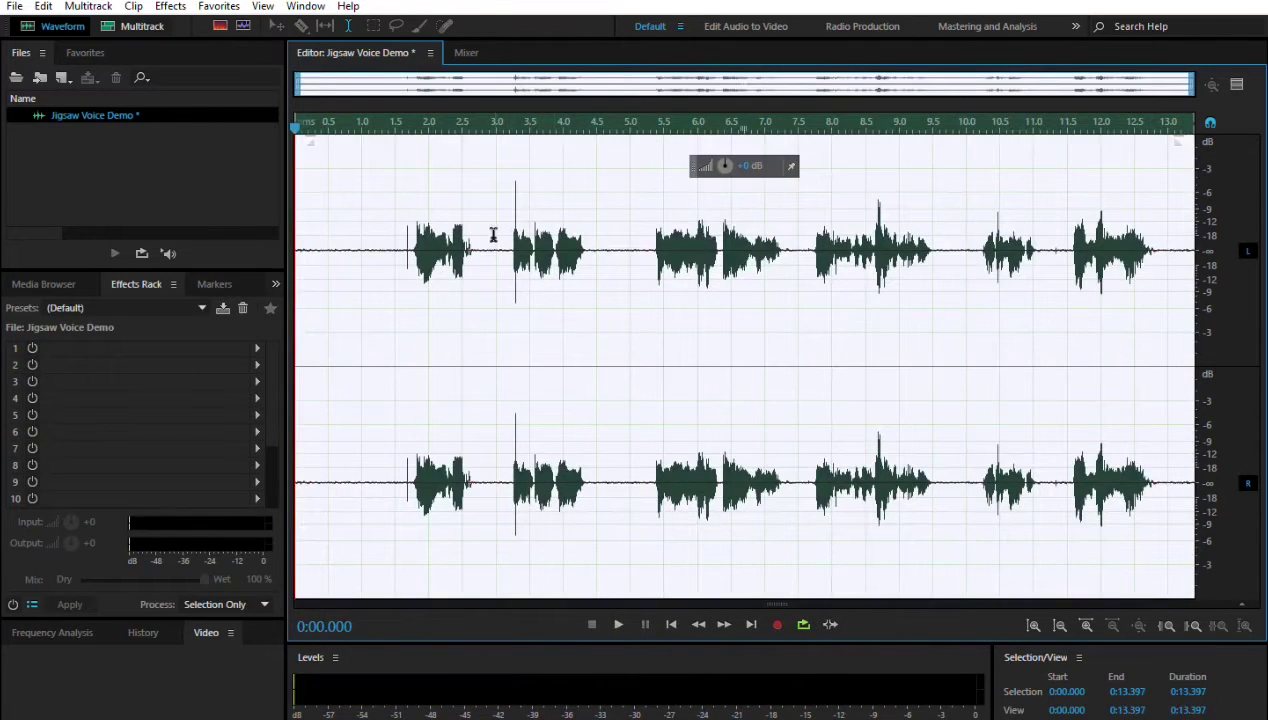
left_click(368, 266)
key("space")
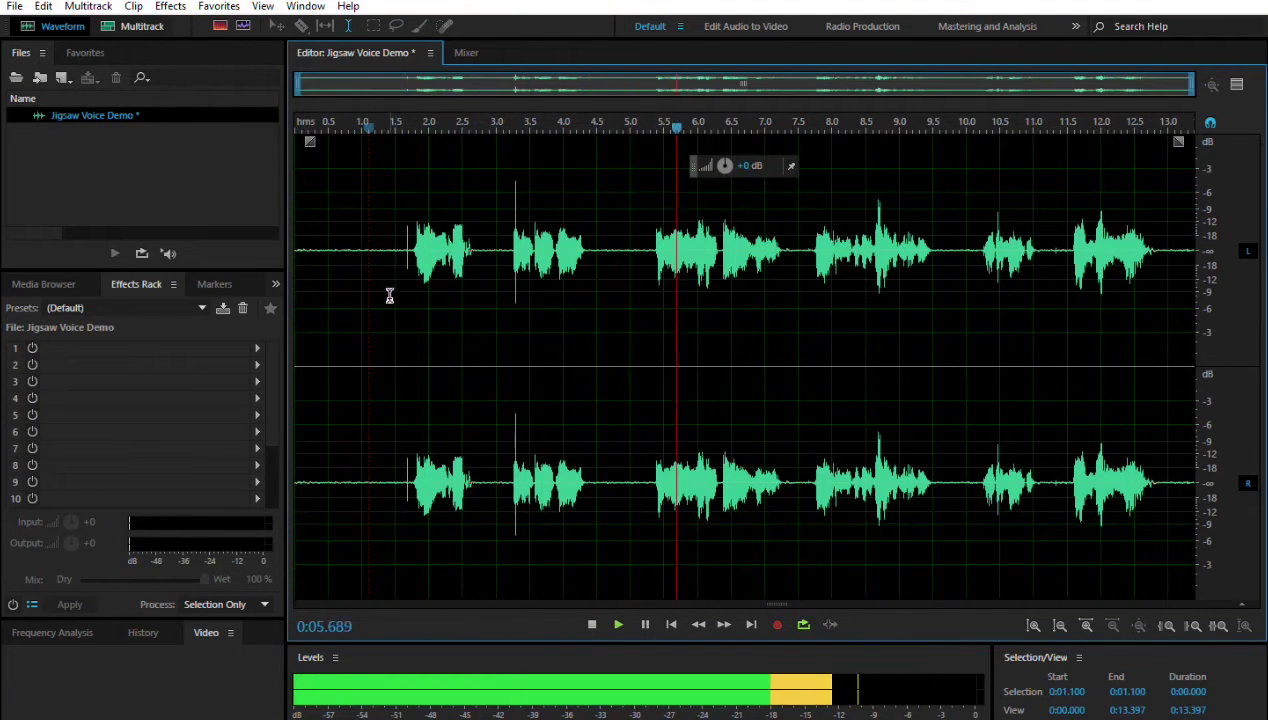
Select the quiet stretch from 0.681 to 1.217 s and listen to it
left_click_drag(341, 283, 376, 300)
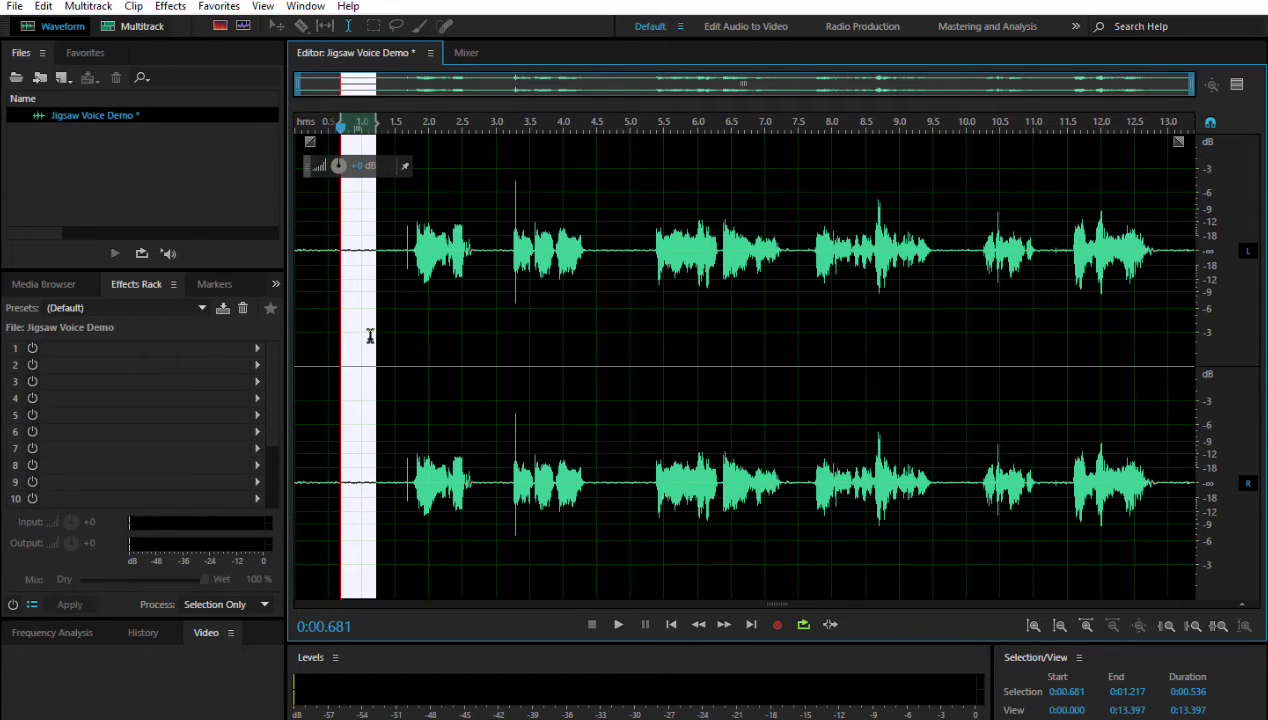
key("space")
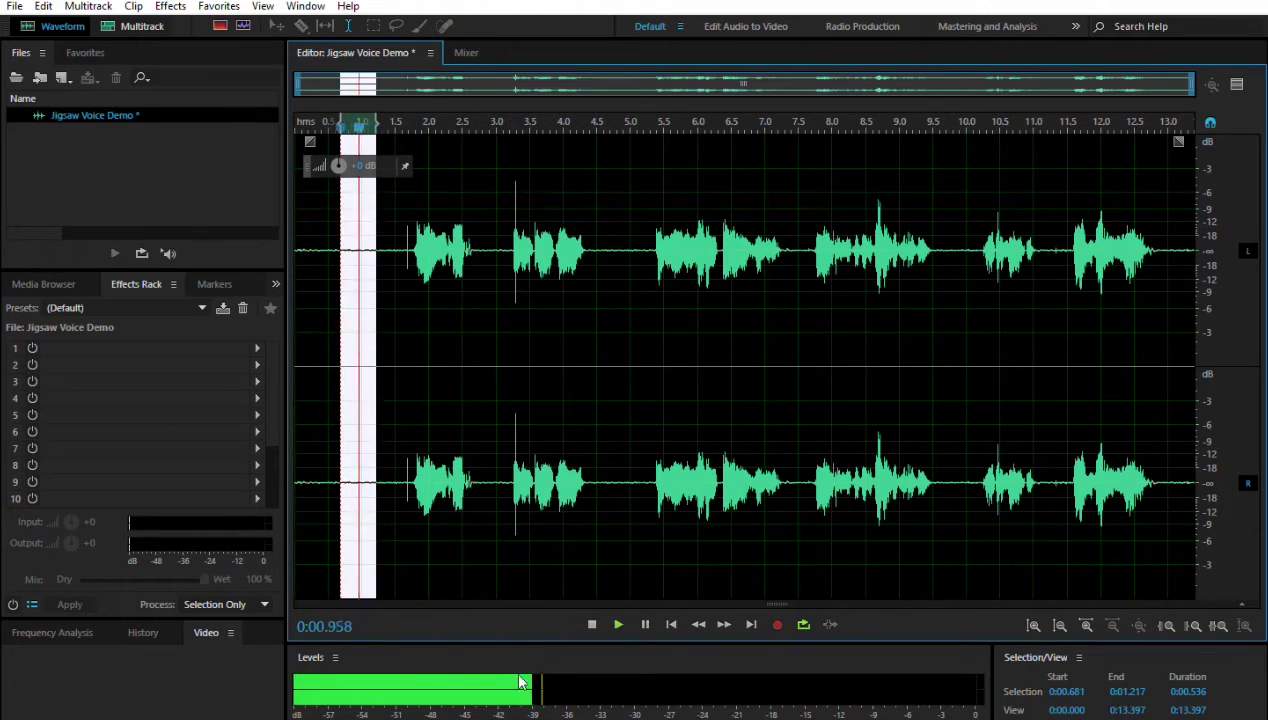
key("space")
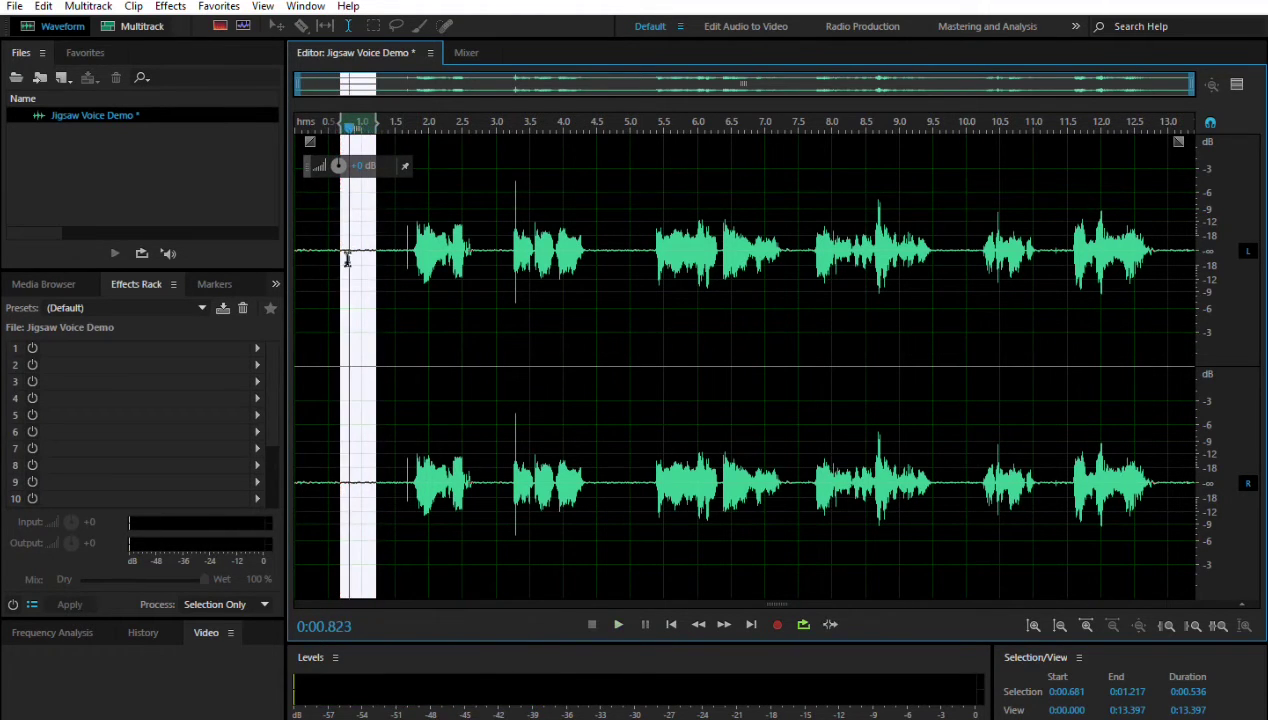
Capture a noise print from the selected quiet stretch
left_click(169, 8)
mouse_move(248, 316)
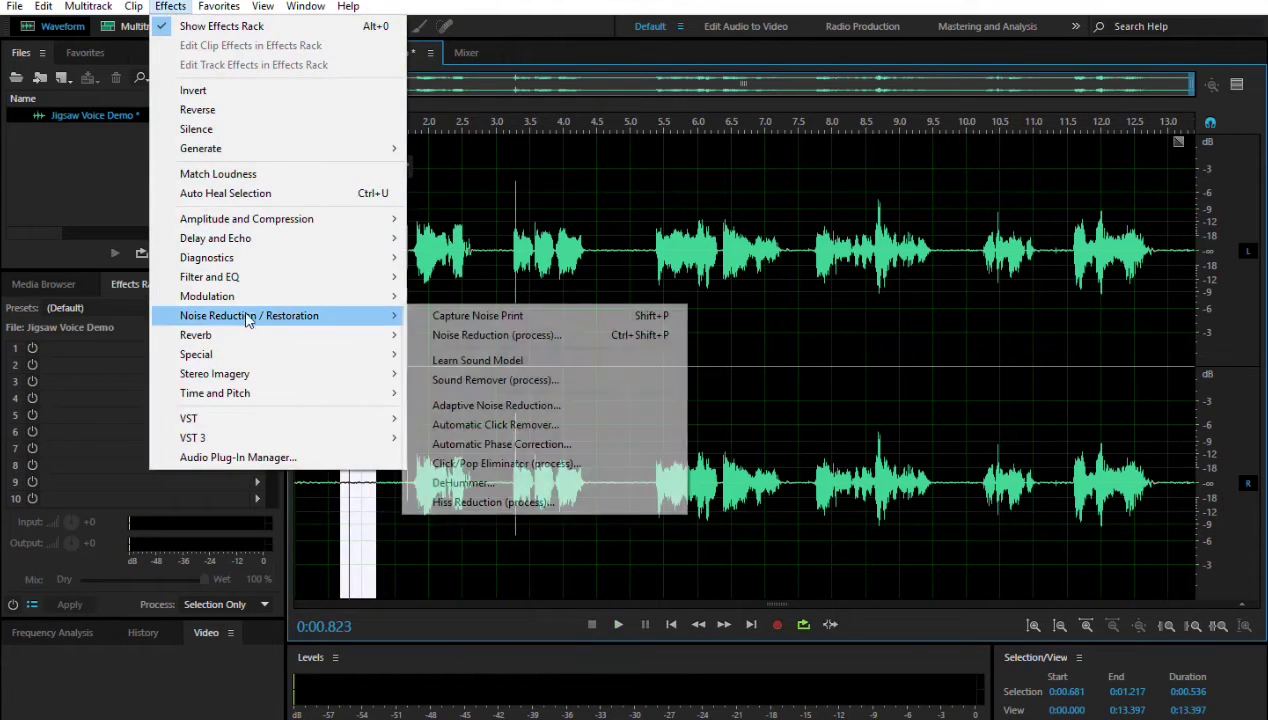
left_click(500, 318)
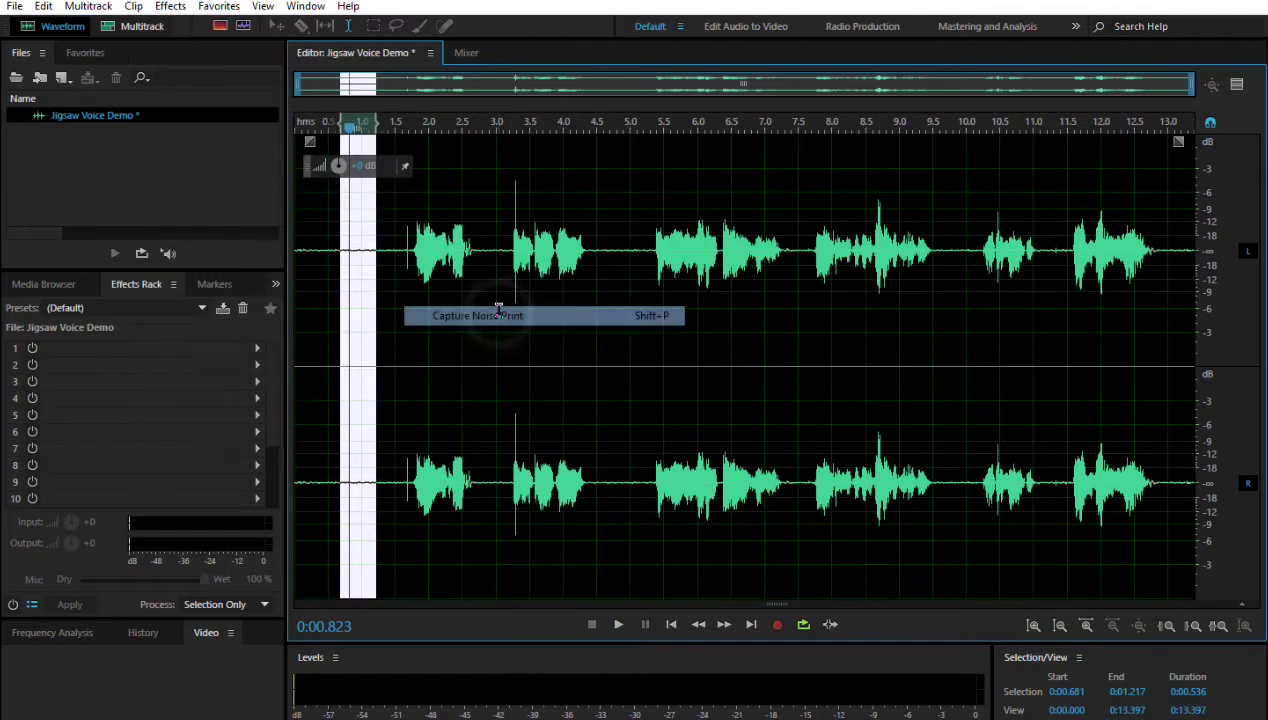
Select the entire recording and apply Noise Reduction using the captured print
left_click(401, 240)
key("ctrl+a")
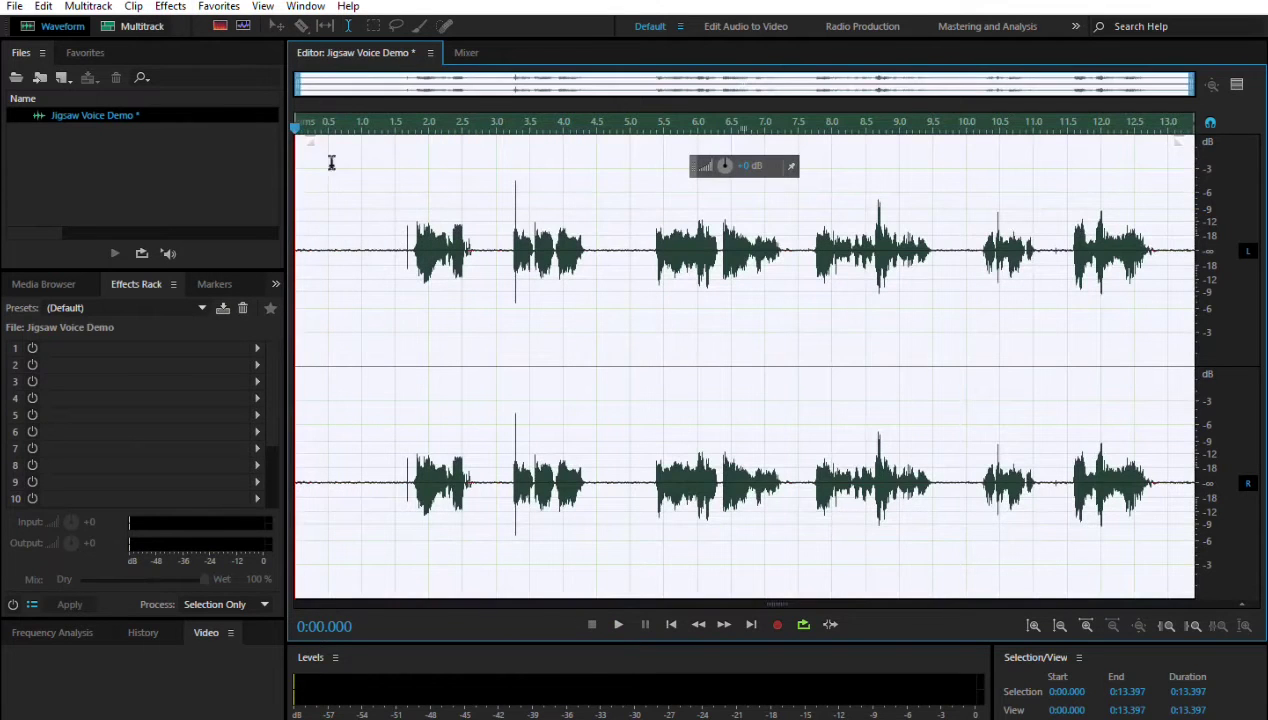
left_click(170, 6)
mouse_move(273, 325)
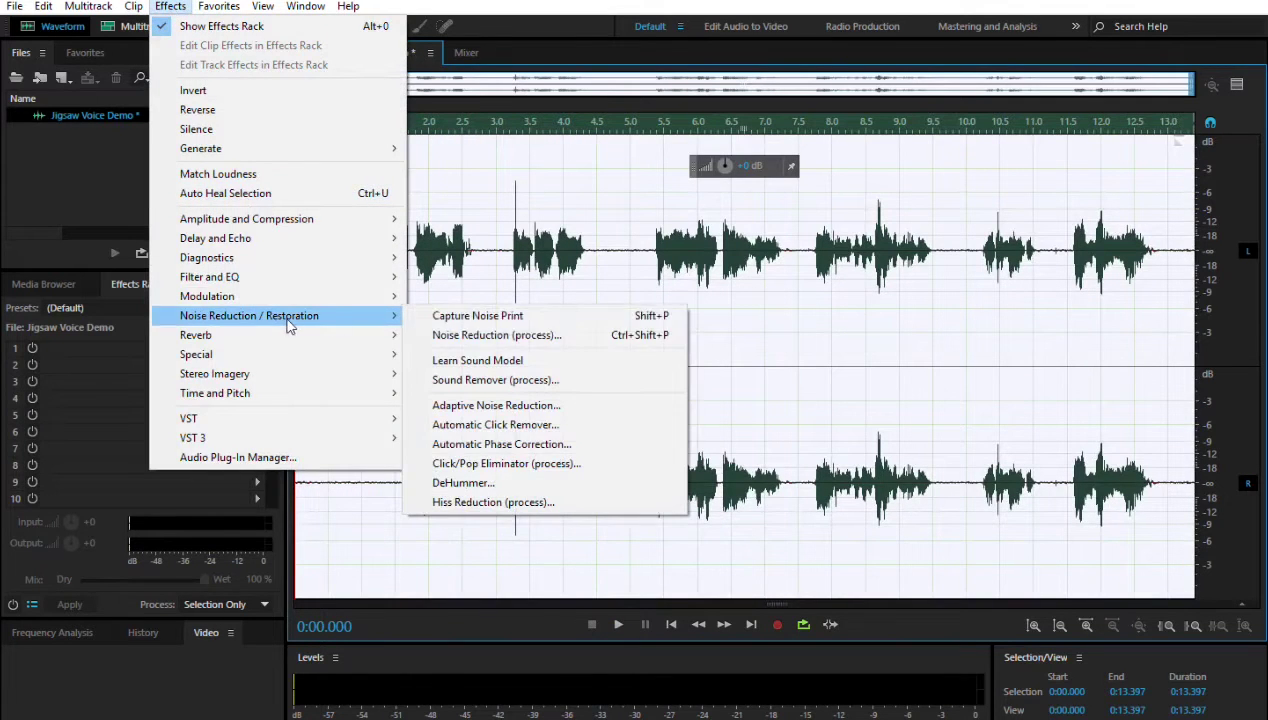
left_click(545, 340)
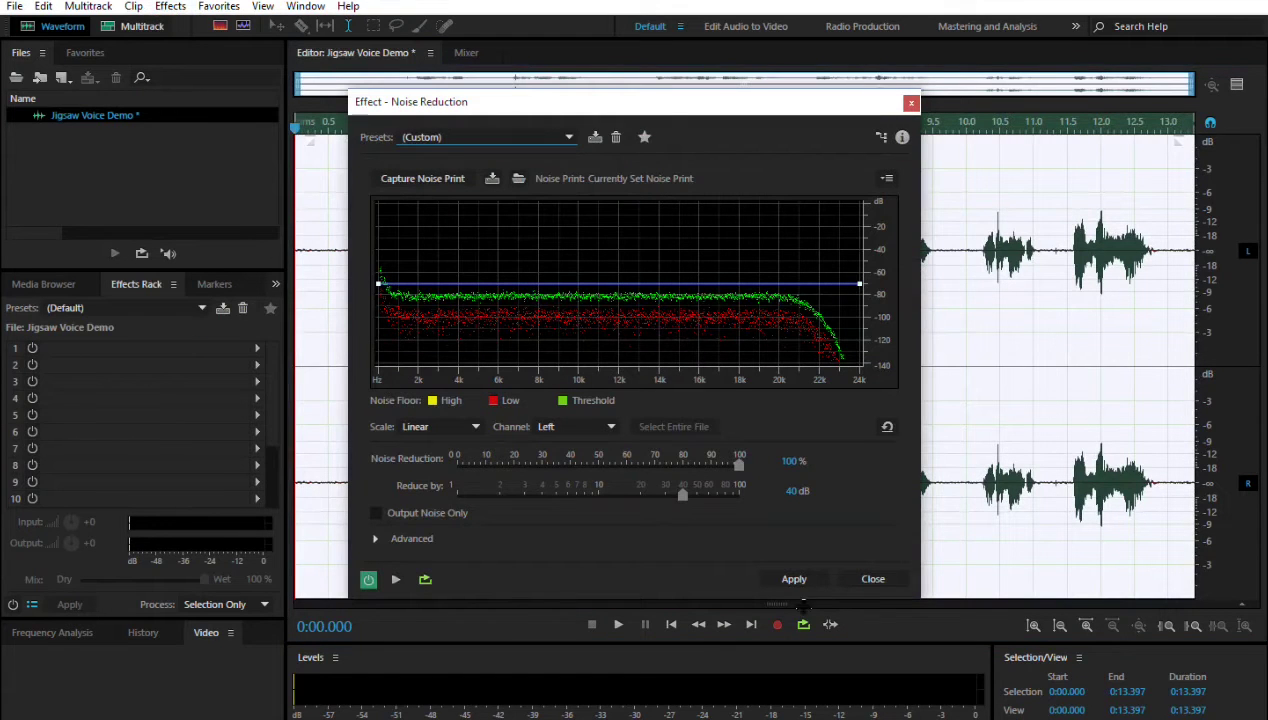
left_click(806, 586)
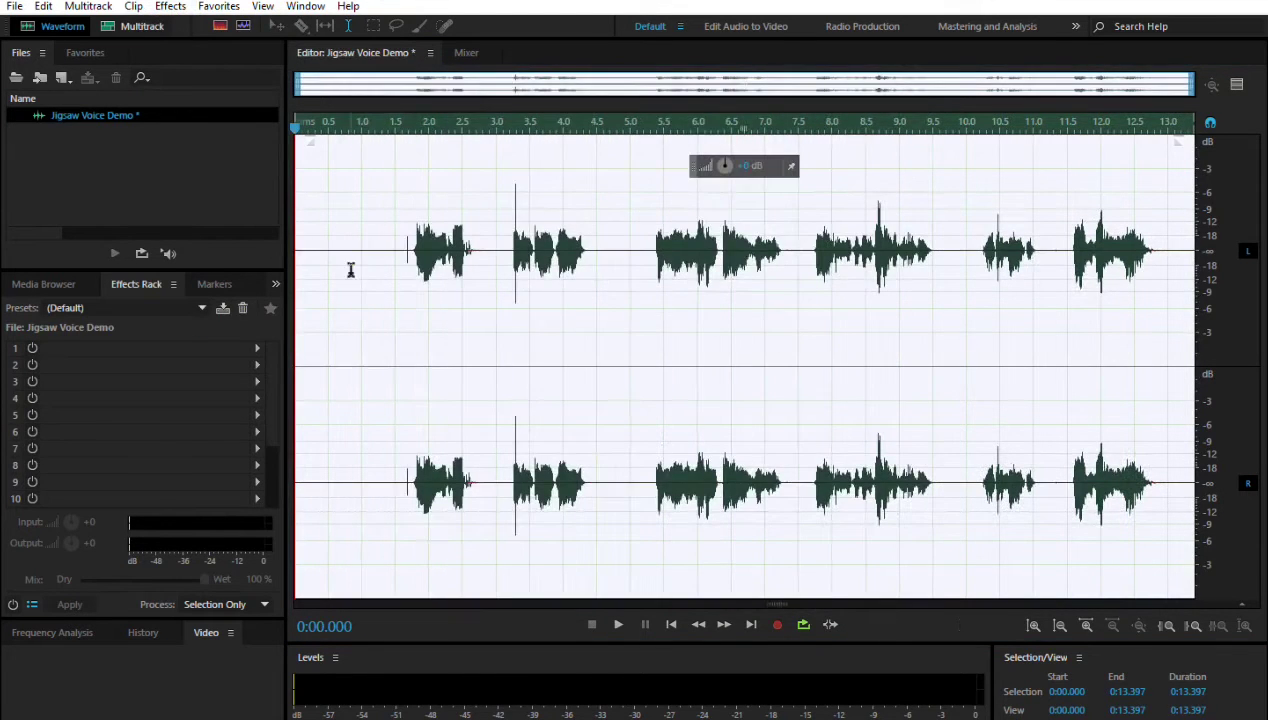
Delete the opening 1.5 s of silence and the remaining 0.220 s lead-in
left_click_drag(399, 267, 248, 259)
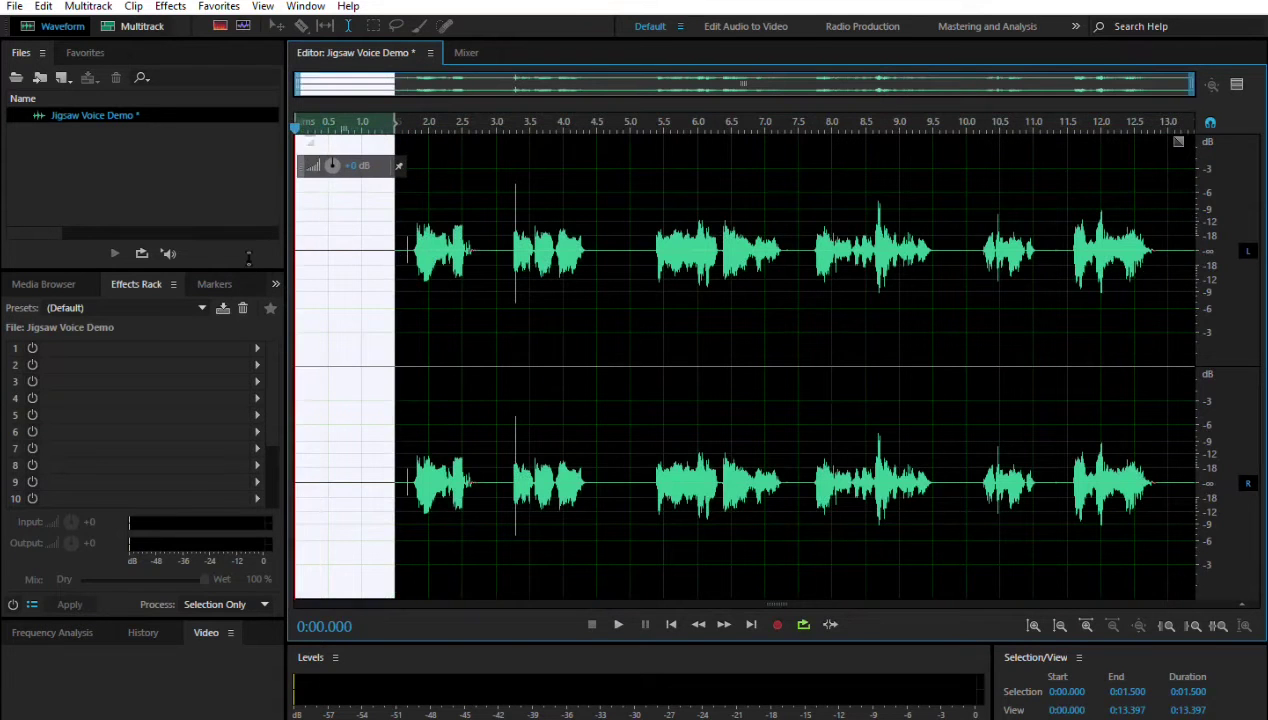
key("Delete")
key("space")
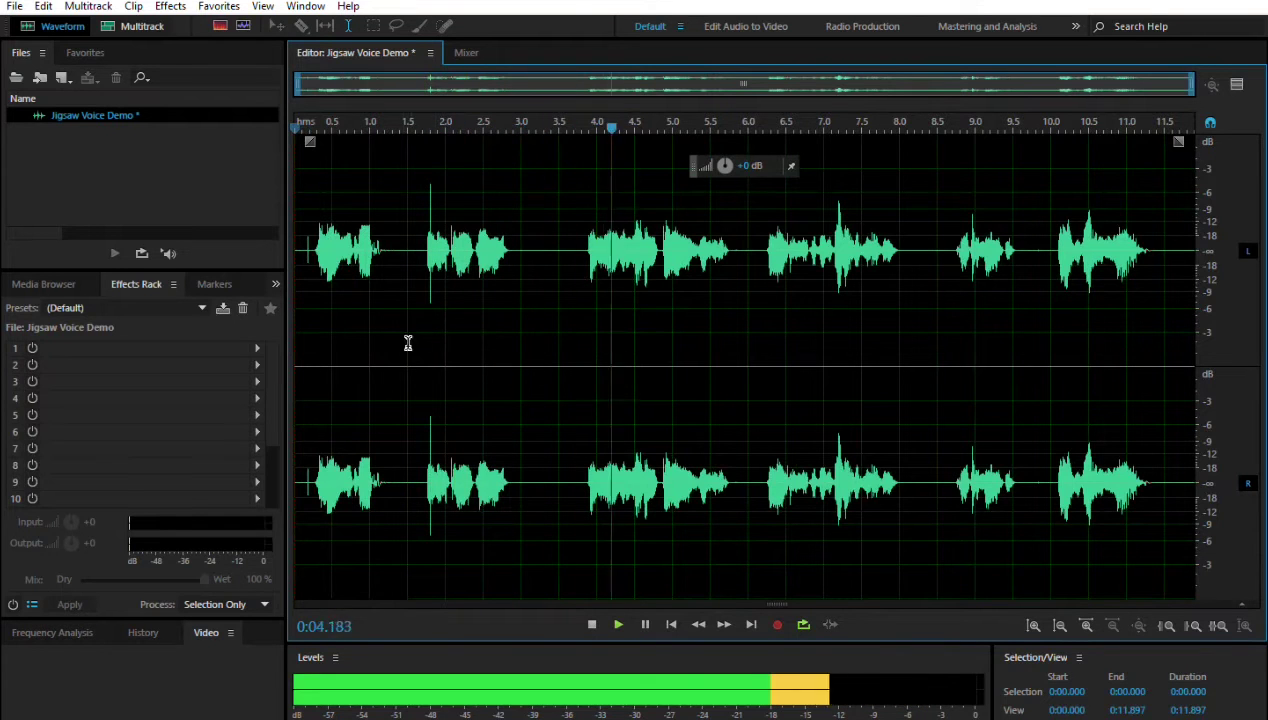
left_click_drag(311, 262, 287, 264)
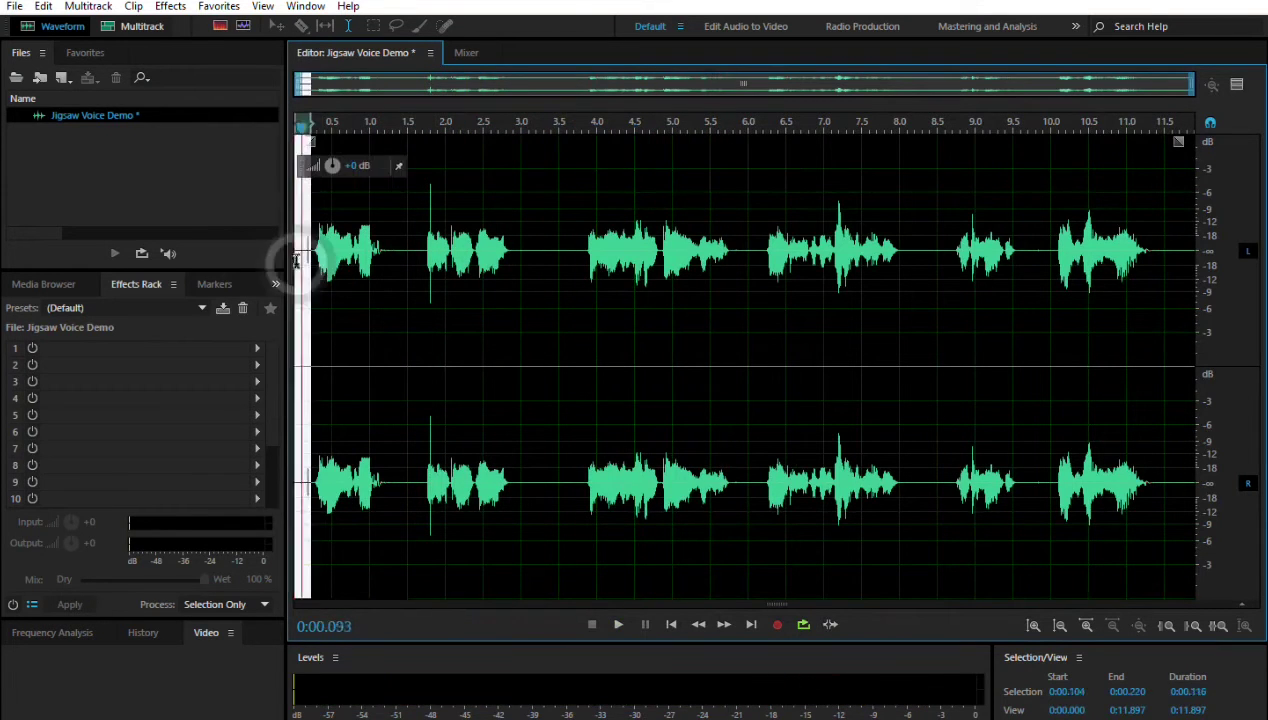
key("Delete")
Delete the trailing silence after 11.2 s and the short gap at 3 s
left_click_drag(1159, 267, 1195, 268)
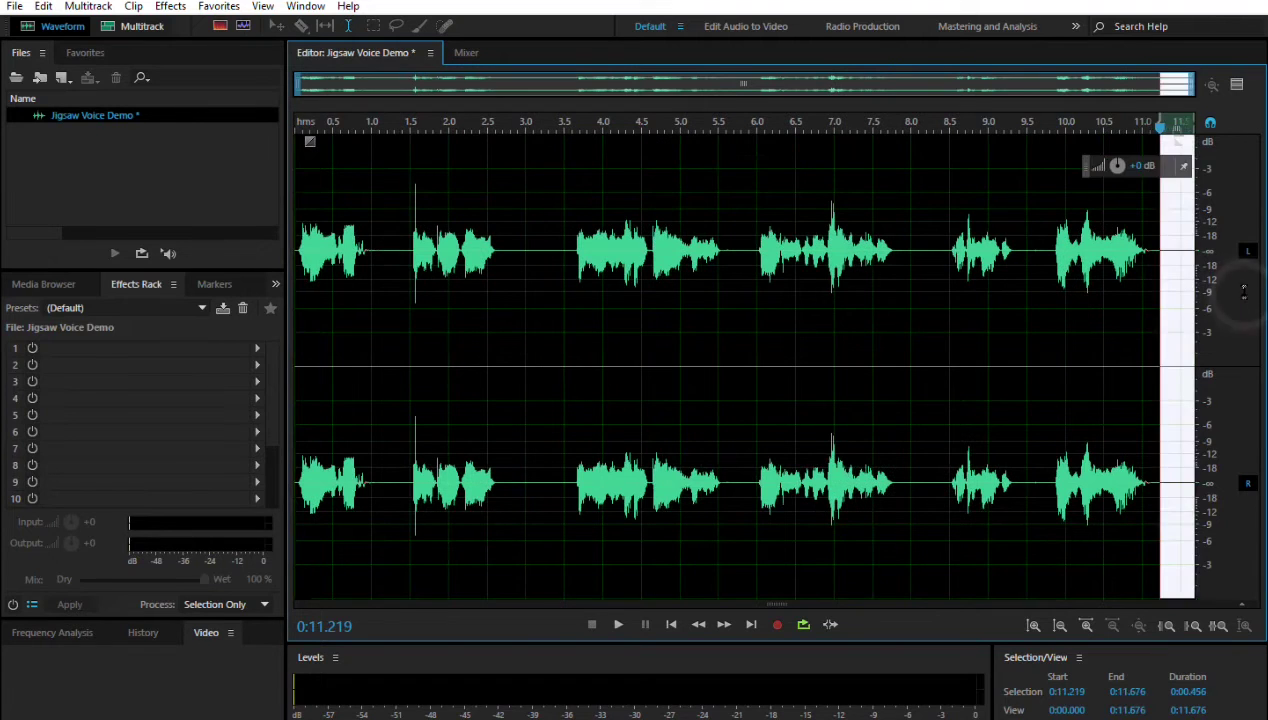
key("Delete")
left_click_drag(532, 269, 560, 295)
key("Delete")
left_click(297, 257)
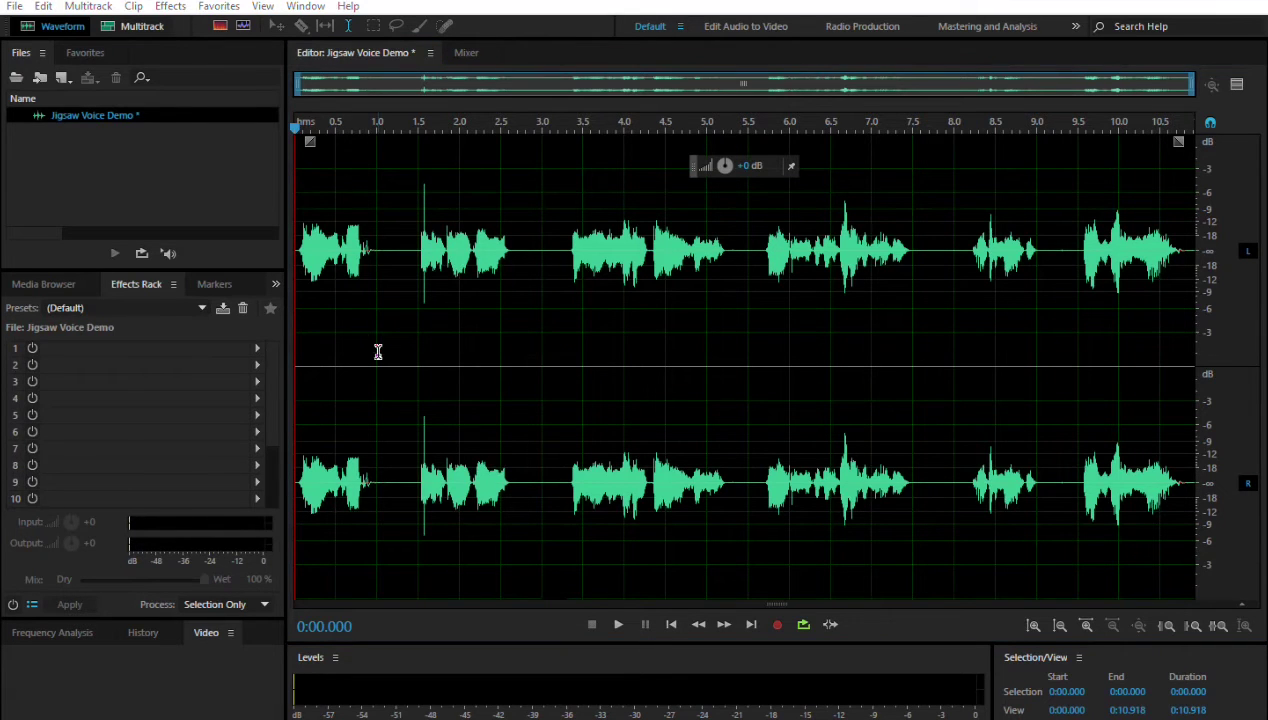
Add Amplify to rack slot 1 with 4 dB gain on both channels
left_click(257, 351)
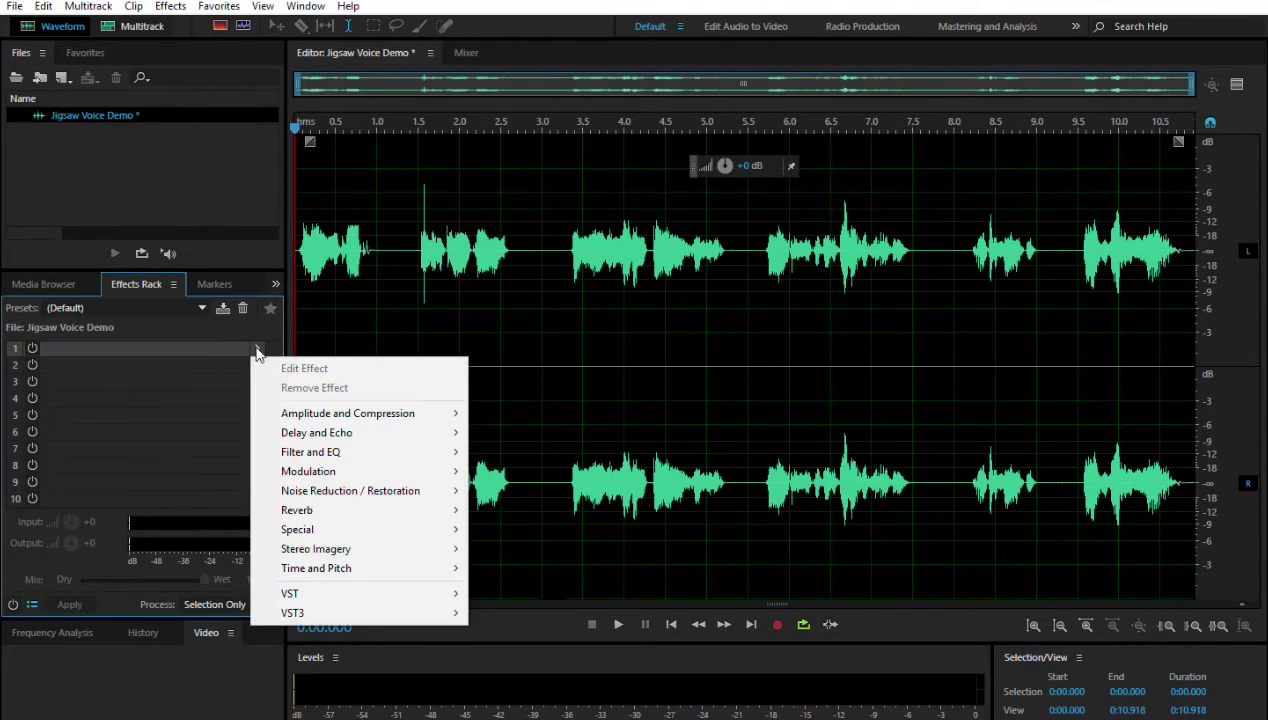
mouse_move(416, 420)
left_click(514, 416)
left_click(677, 344)
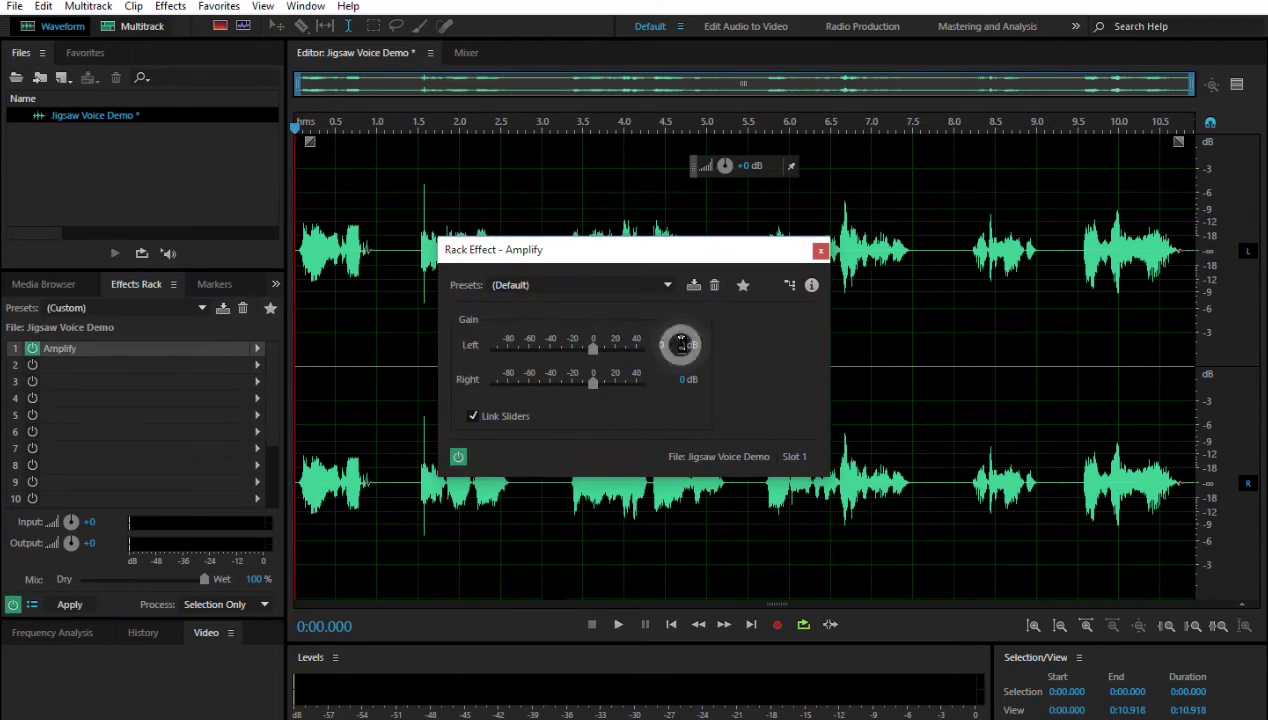
type("4")
key("Return")
left_click(820, 250)
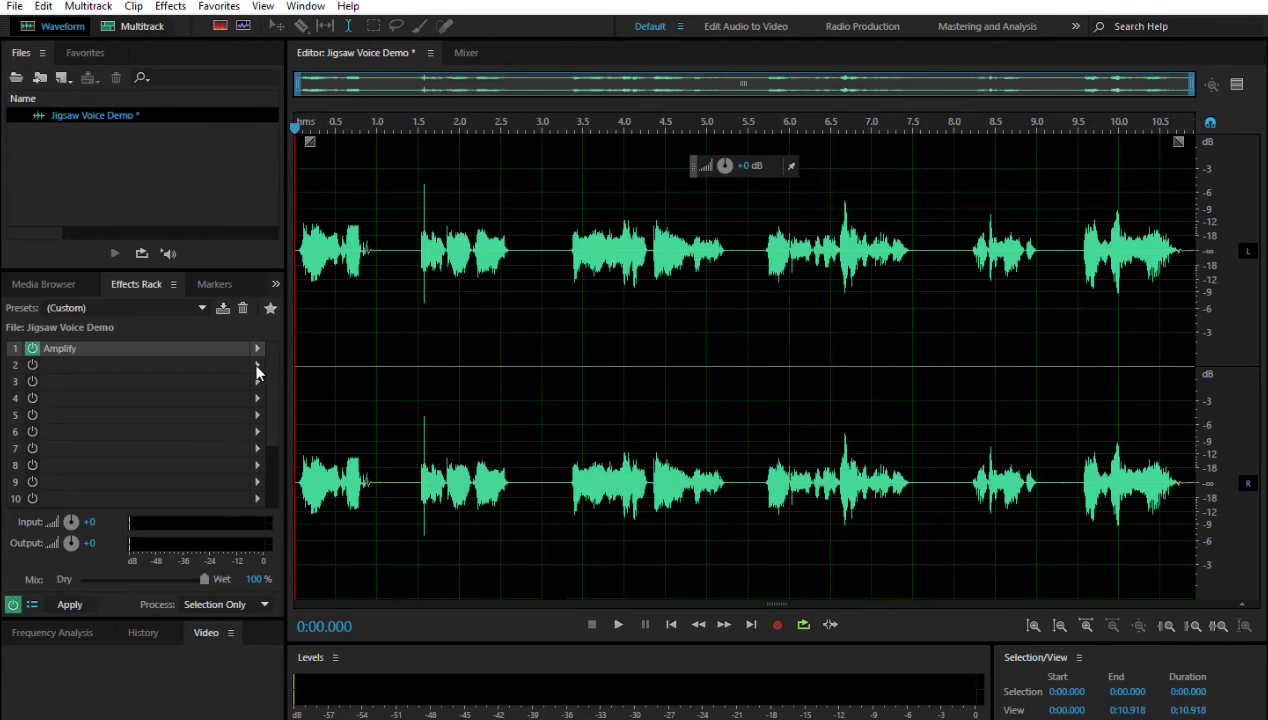
Add a Hard Limiter to slot 2 with -1 dB maximum amplitude and 8 dB input boost
left_click(257, 366)
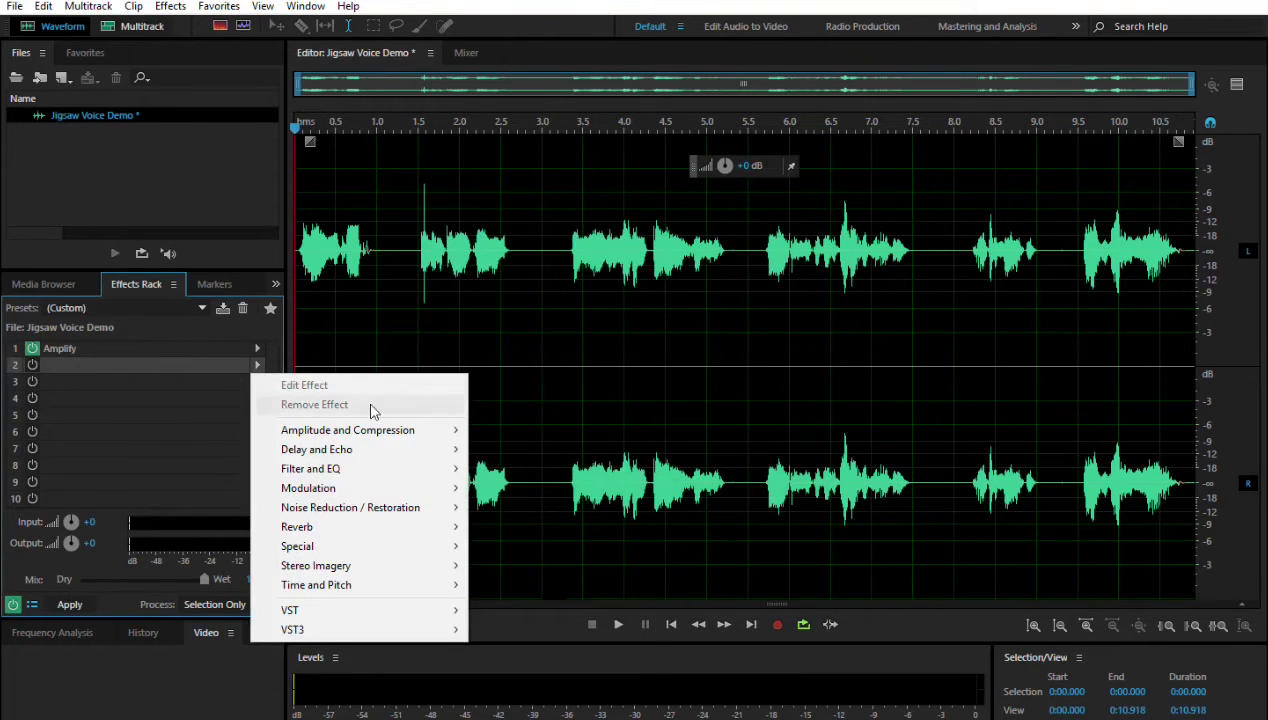
mouse_move(385, 432)
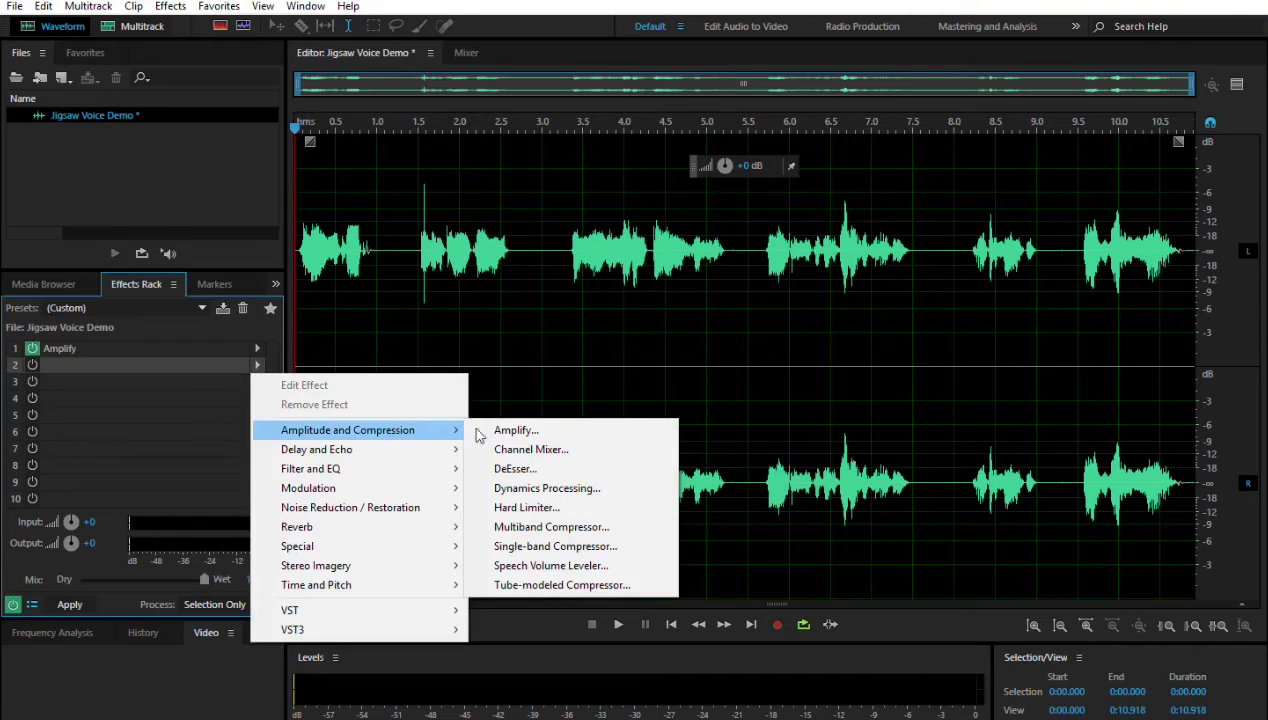
left_click(522, 507)
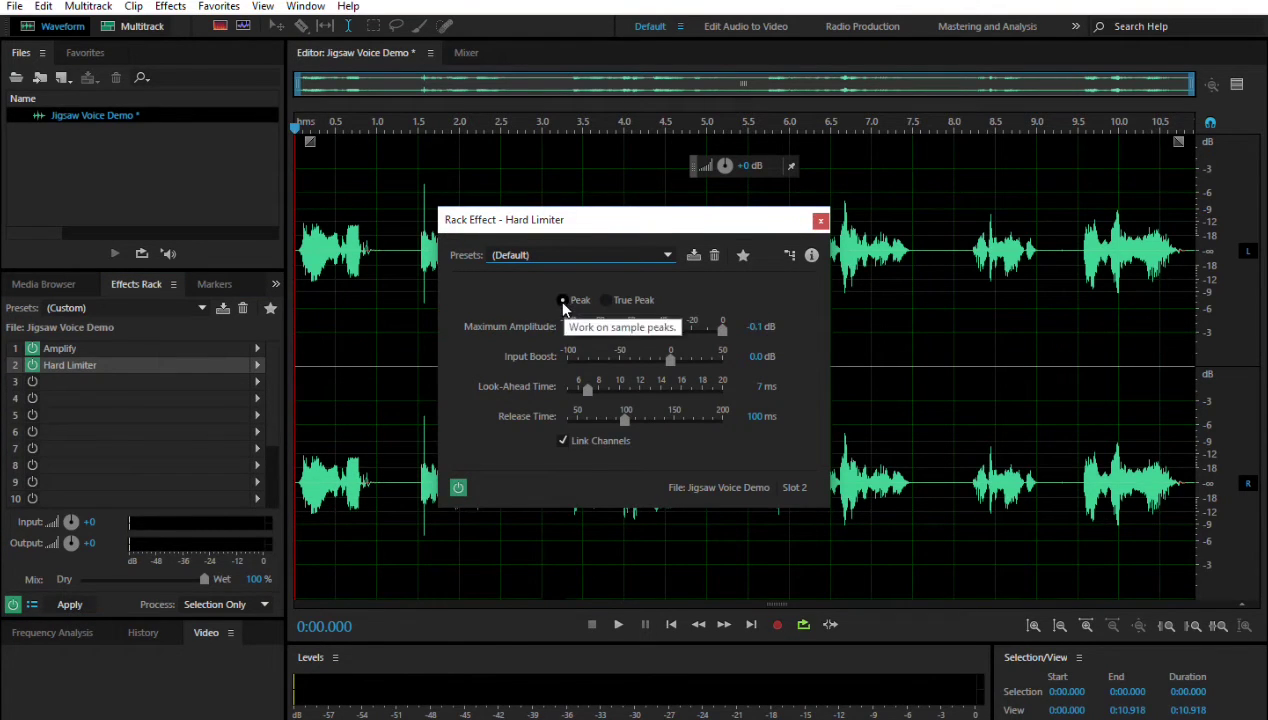
left_click(757, 327)
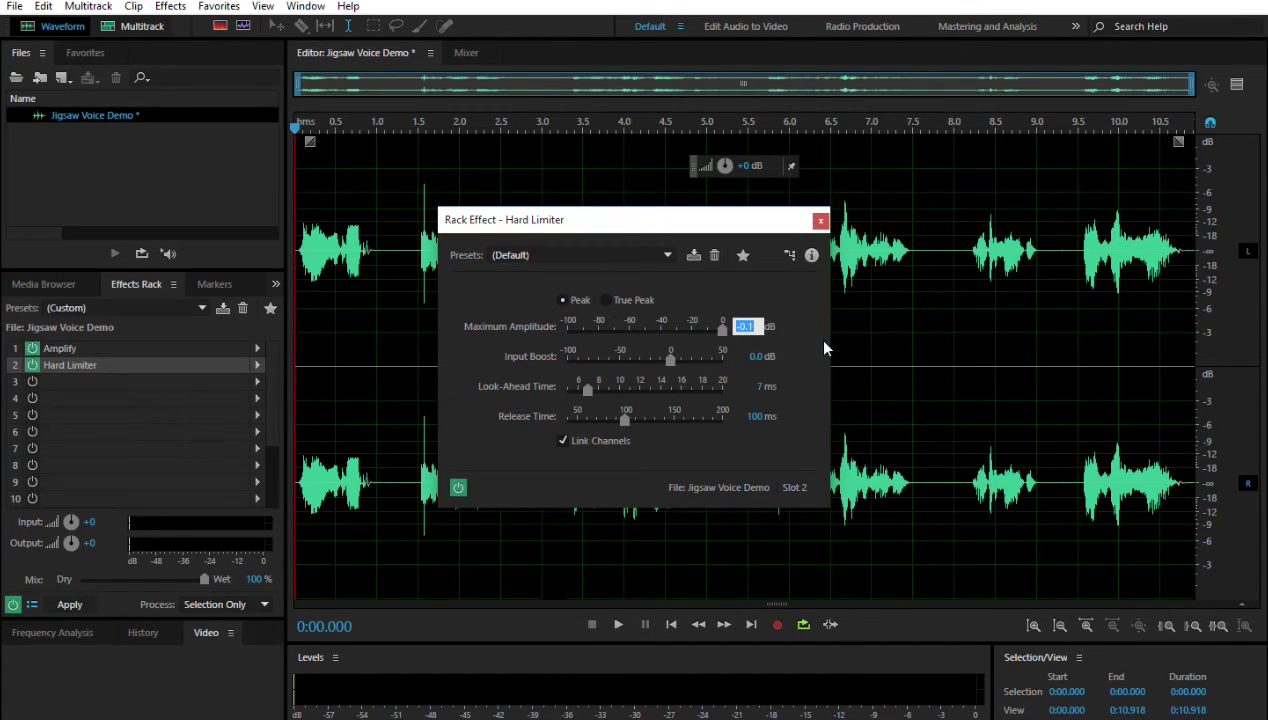
type("-1")
key("Return")
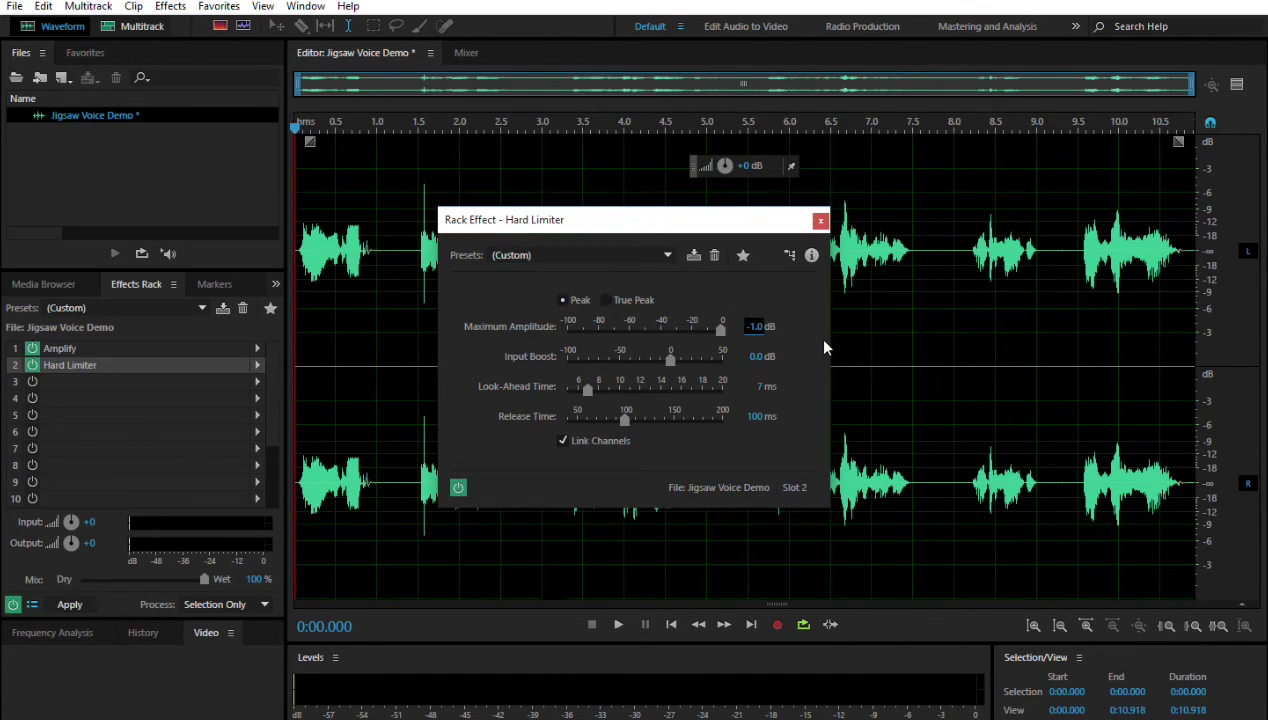
left_click(753, 357)
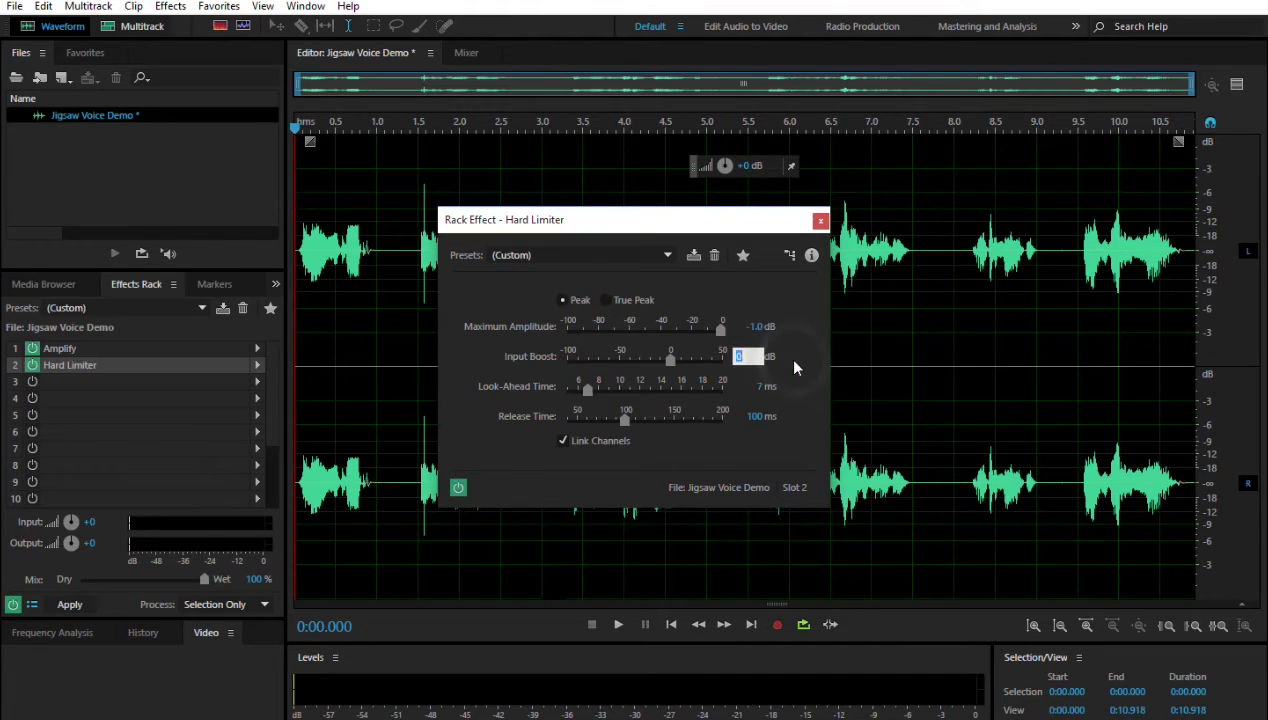
type("8")
key("Return")
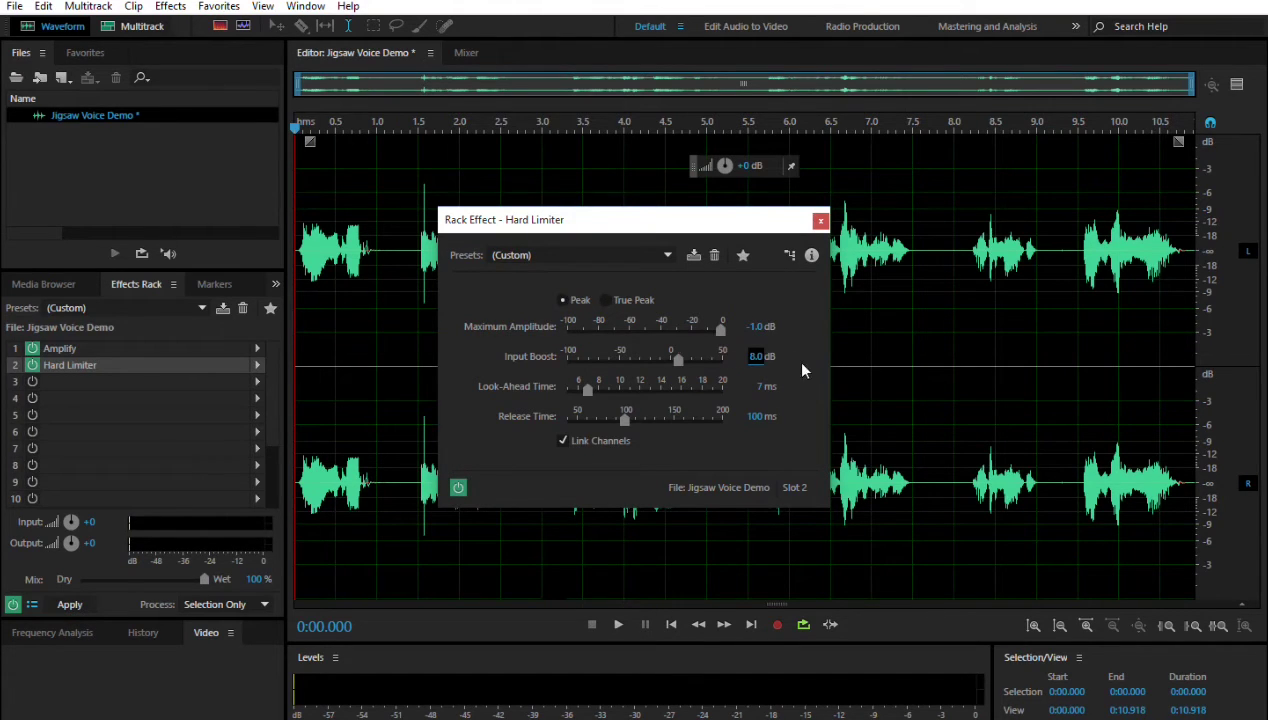
Set the Hard Limiter look-ahead to 5 ms and release to 40 ms
left_click(763, 387)
type("8")
key("Return")
left_click(760, 390)
type("5")
key("Return")
left_click(756, 418)
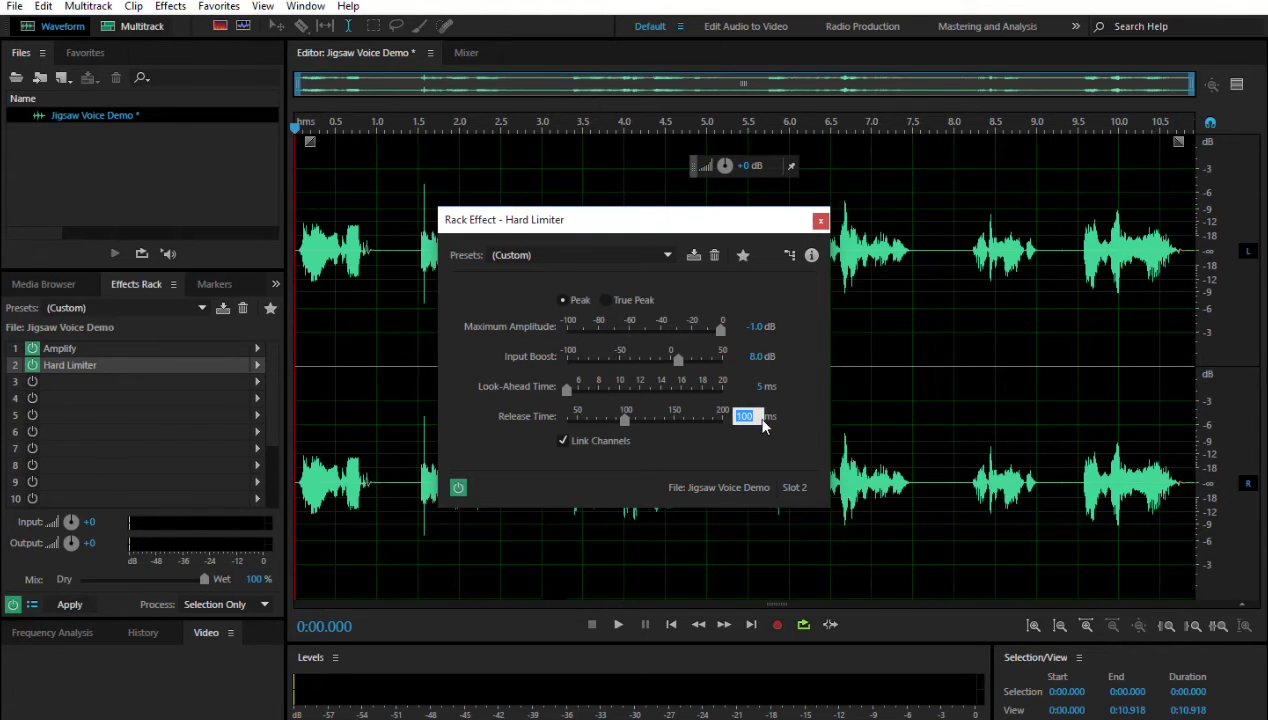
type("40")
key("Return")
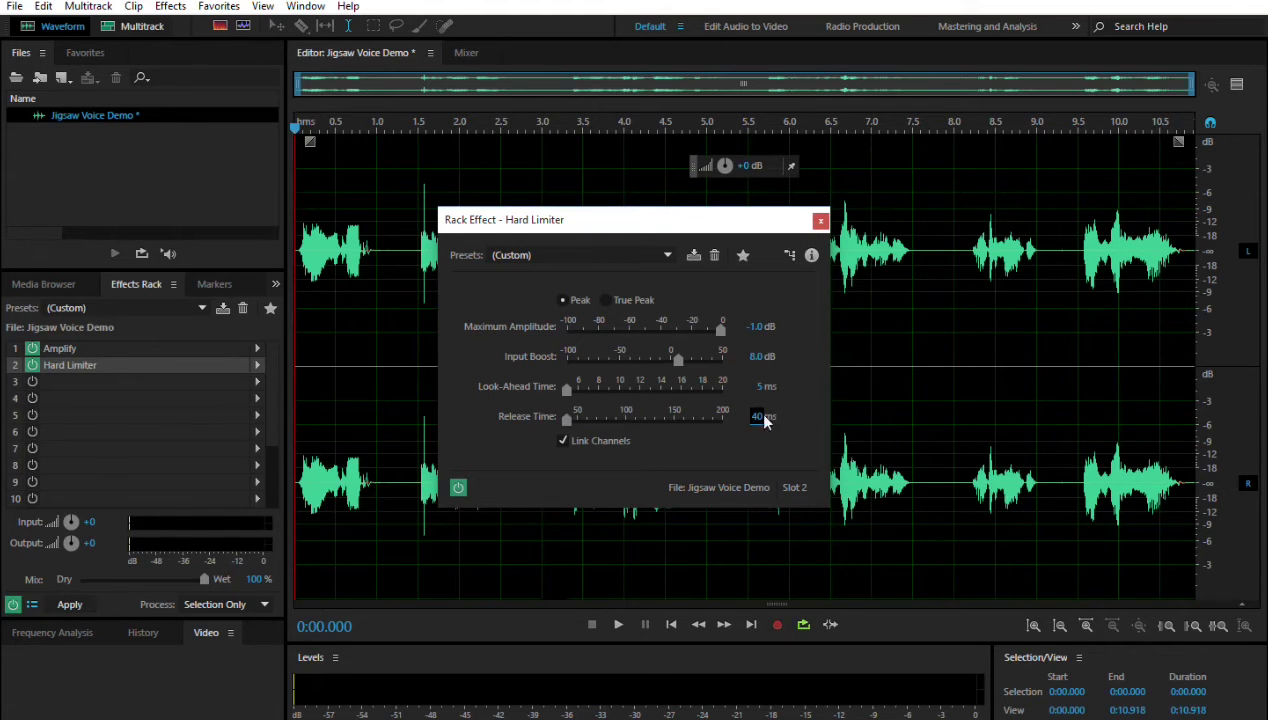
left_click(820, 221)
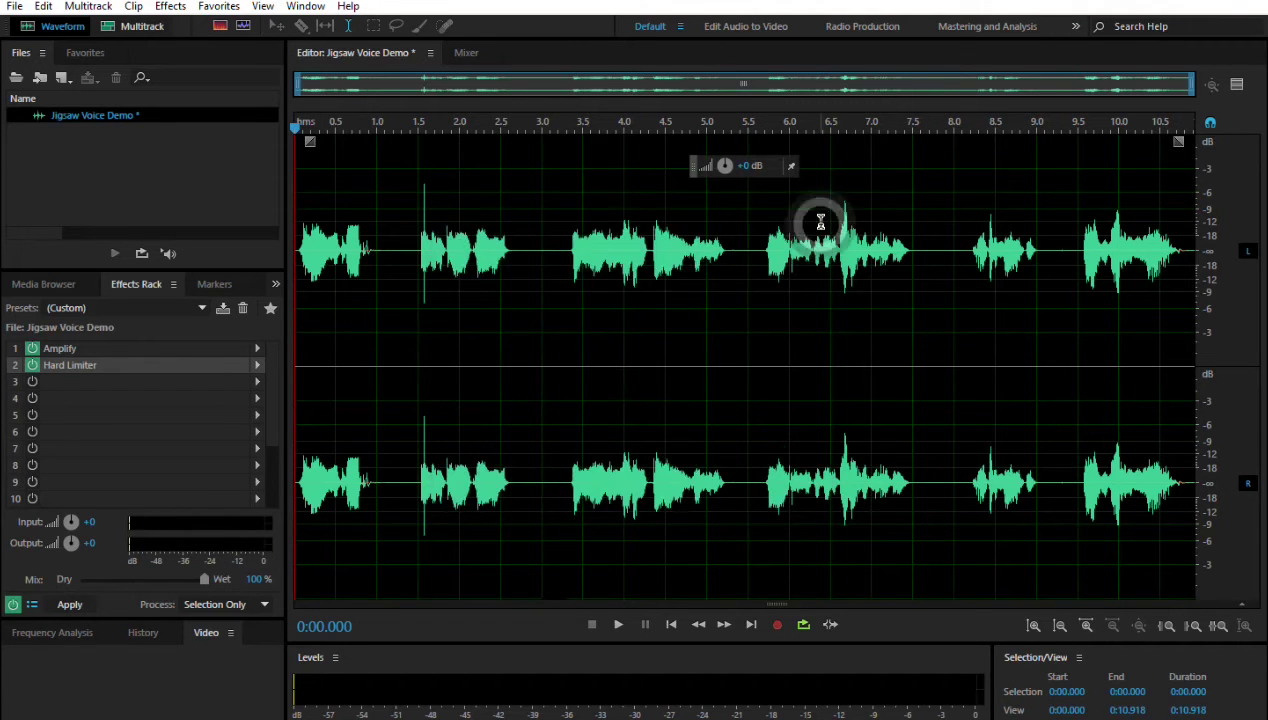
Add Echo to slot 3 with left channel 100 ms delay, 20% feedback, 70% echo level
left_click(257, 381)
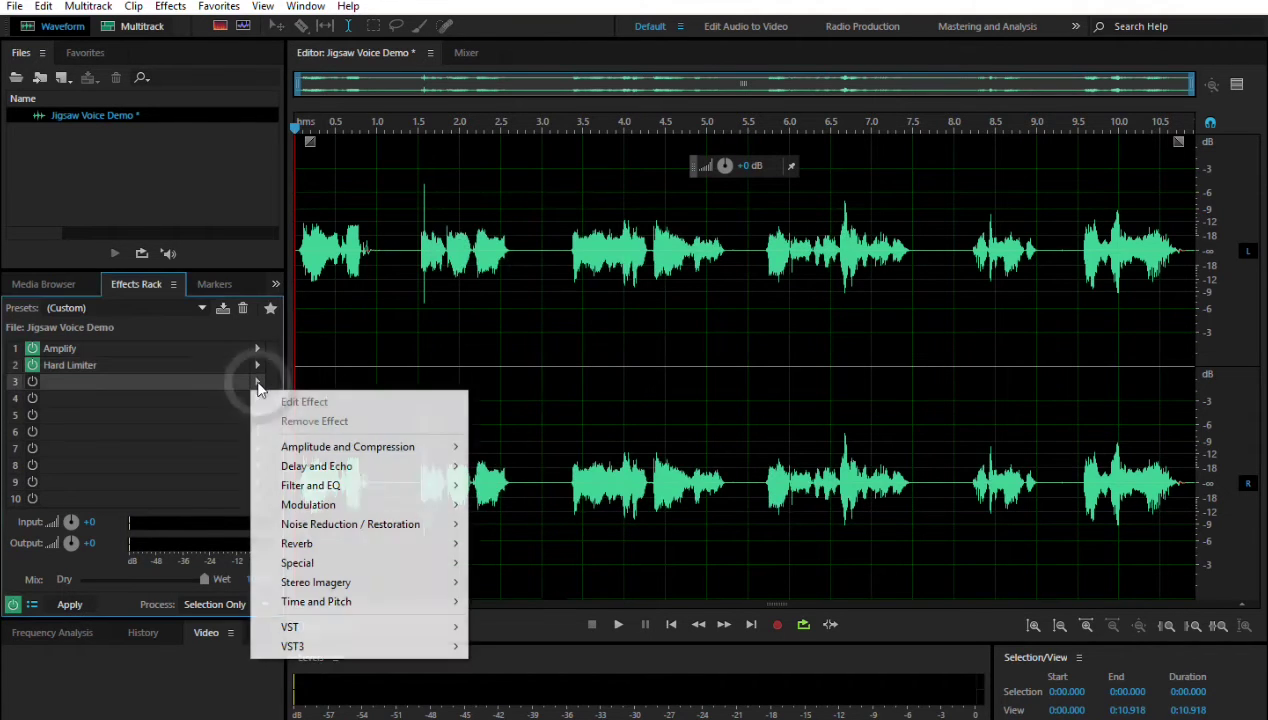
mouse_move(363, 468)
left_click(509, 505)
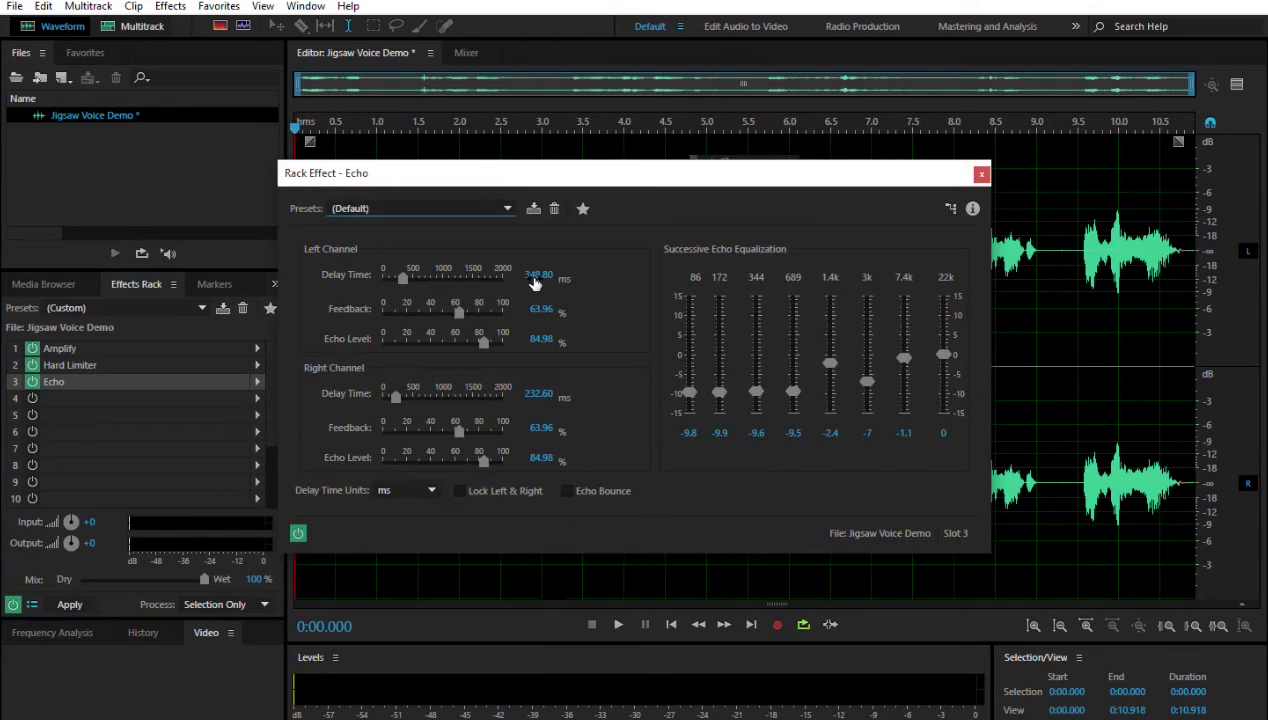
left_click(532, 273)
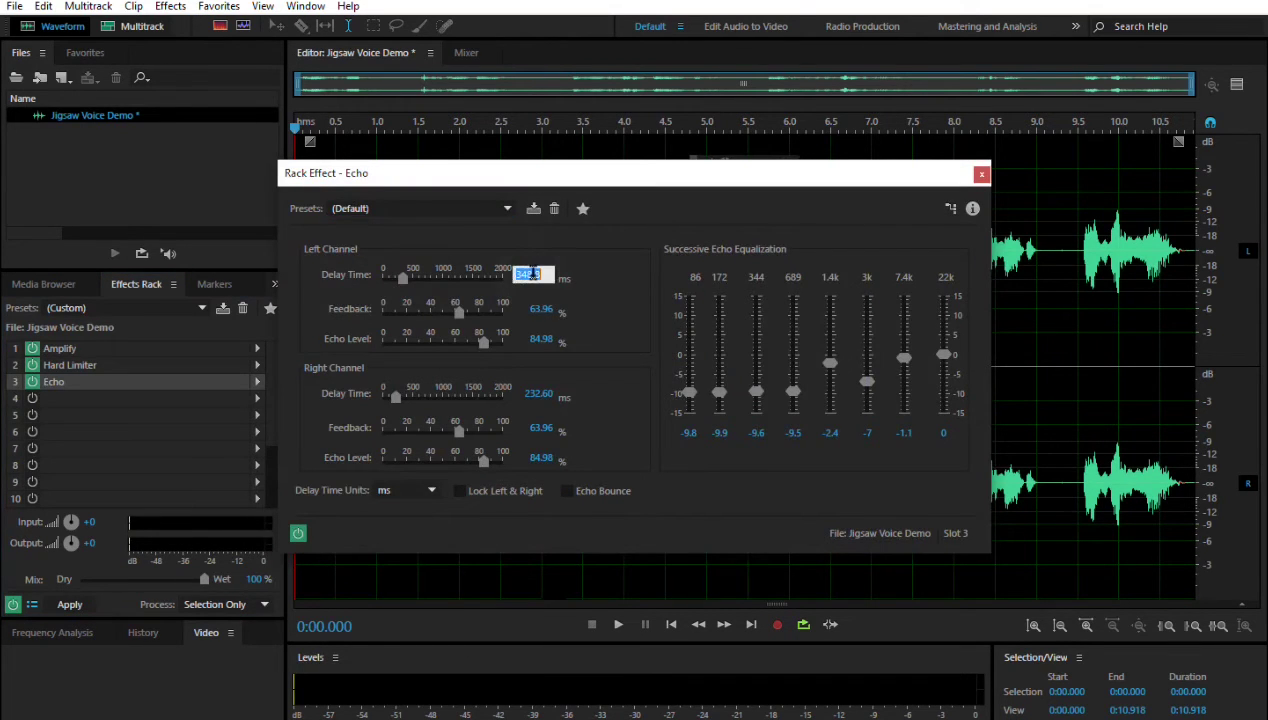
key("Return")
left_click(538, 308)
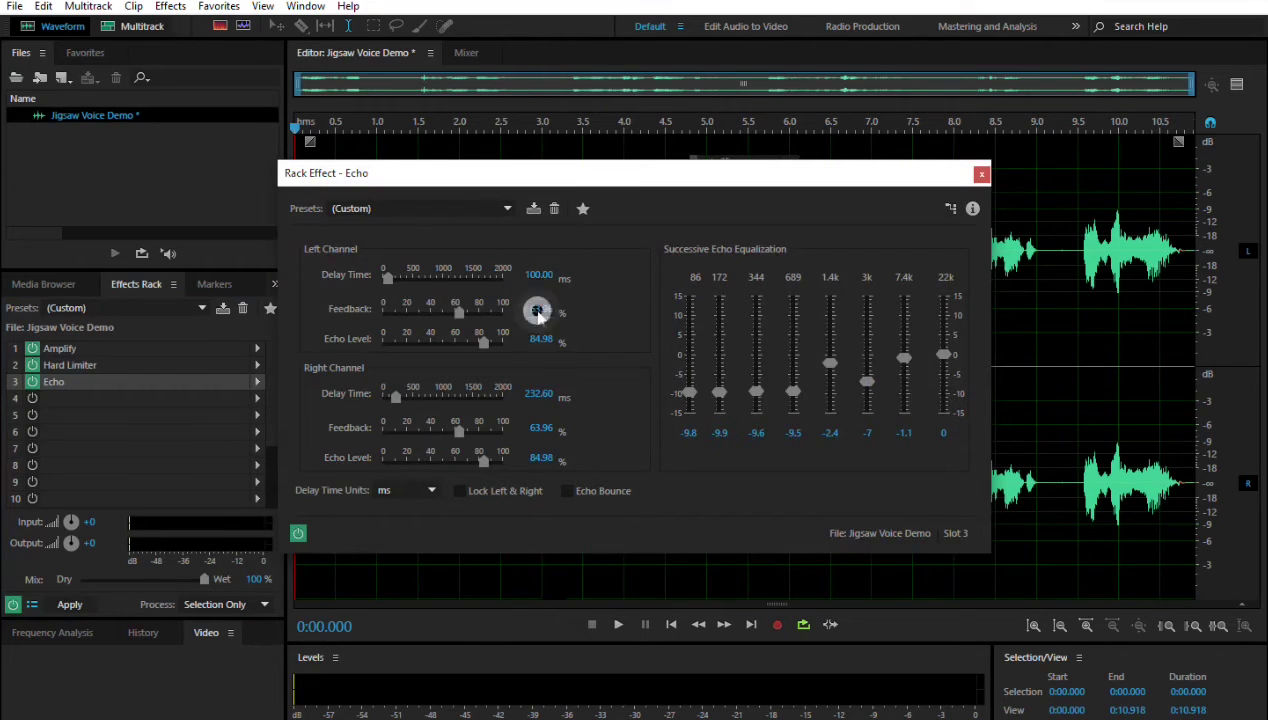
type("20")
key("Return")
left_click(538, 339)
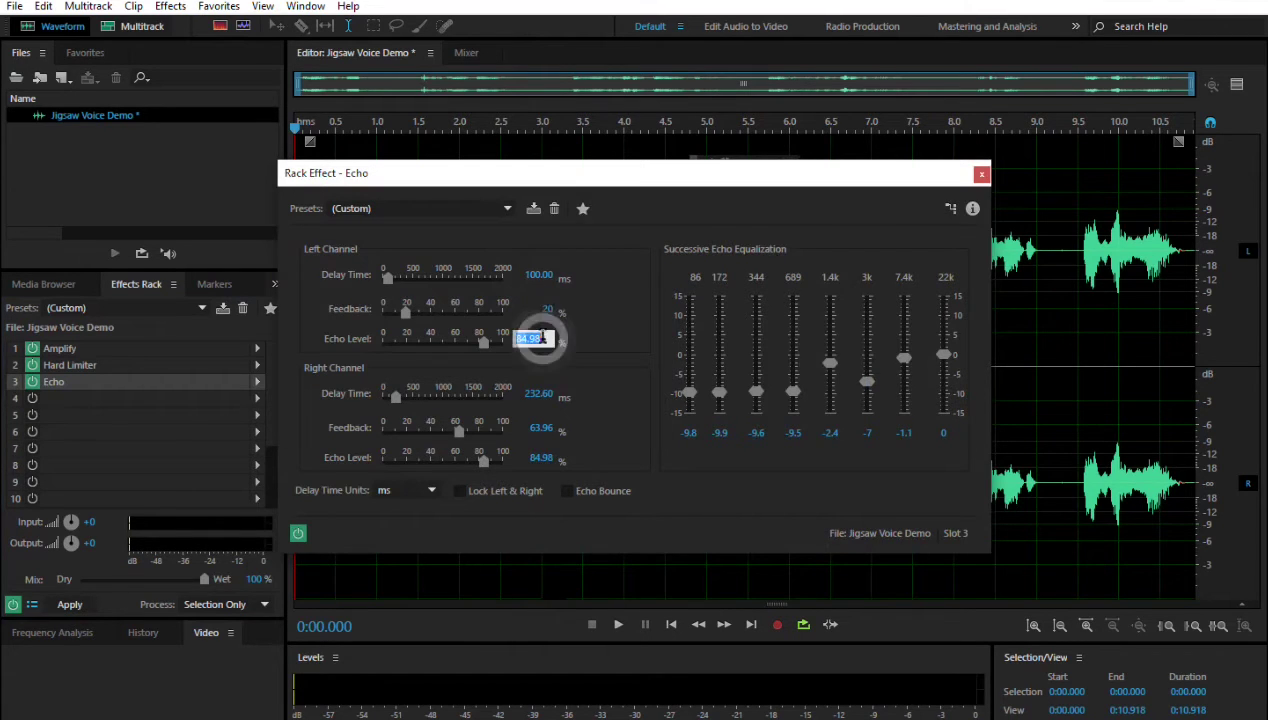
type("70")
key("Return")
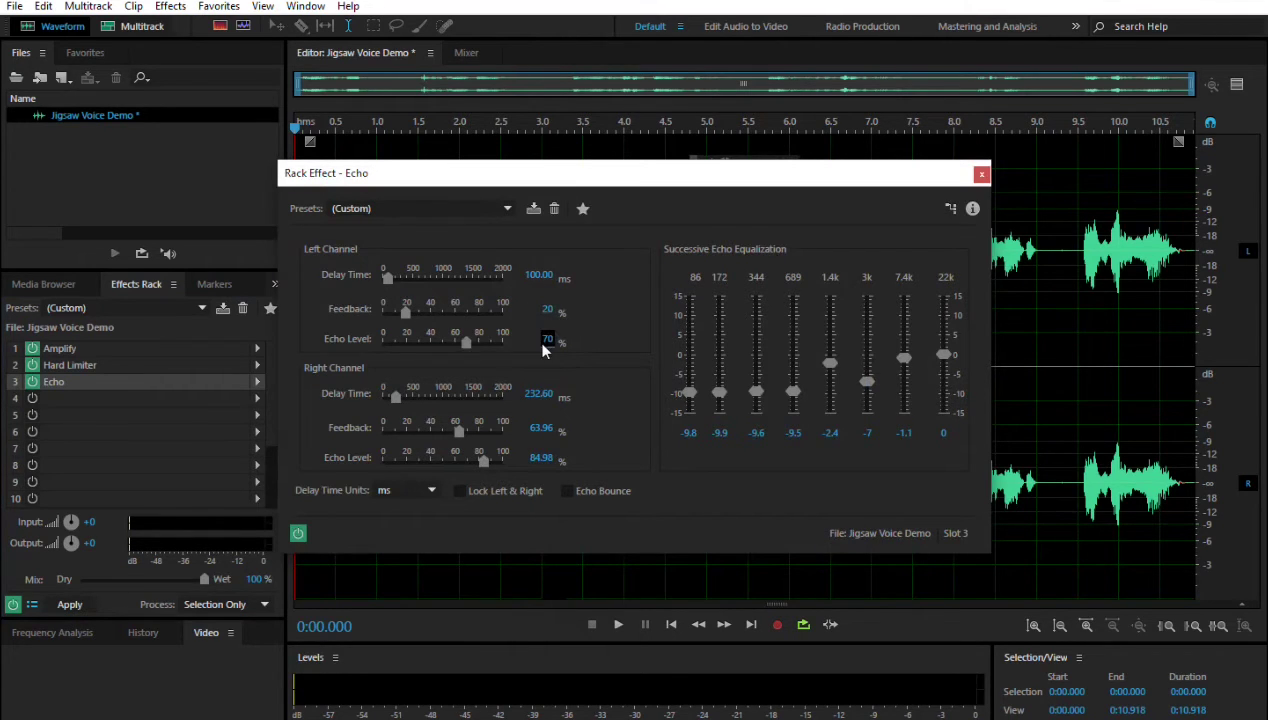
Set the right channel to 100 ms delay, 20% feedback, 50% echo level, and enable Echo Bounce
left_click(540, 394)
type("100")
key("Return")
left_click(541, 427)
type("20")
key("Return")
left_click(538, 459)
type("50")
key("Return")
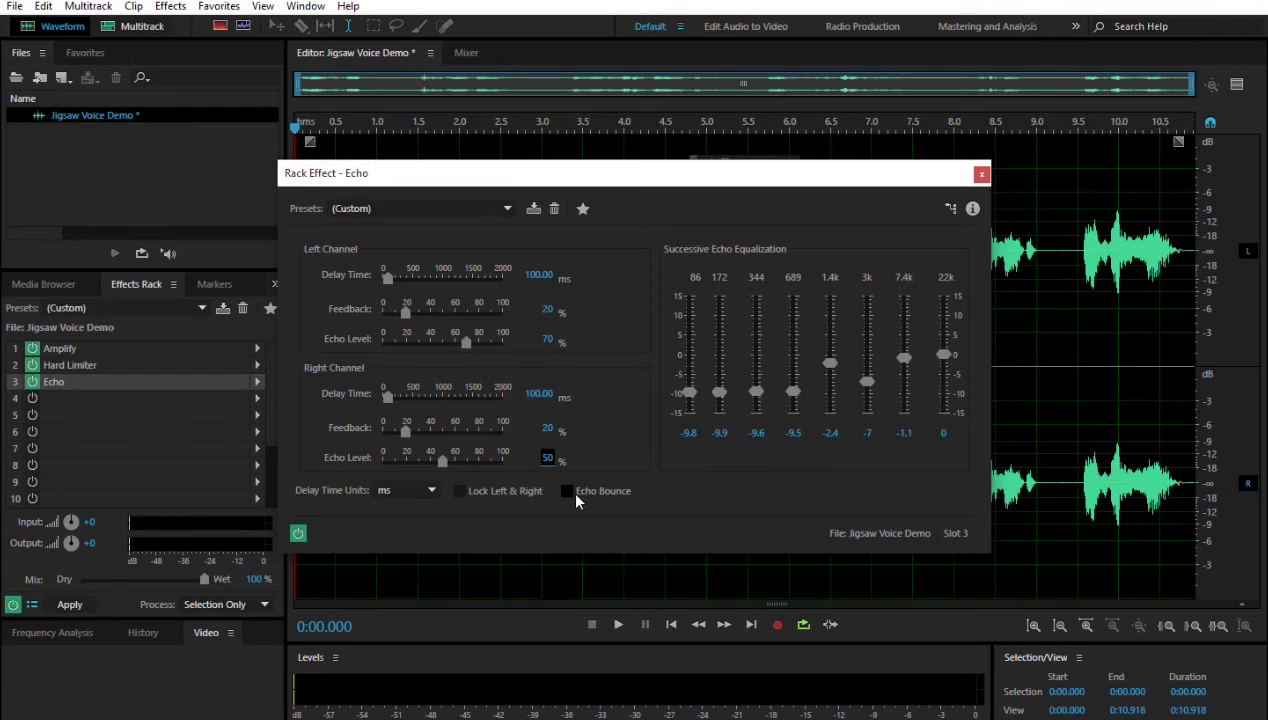
left_click(574, 494)
left_click(981, 175)
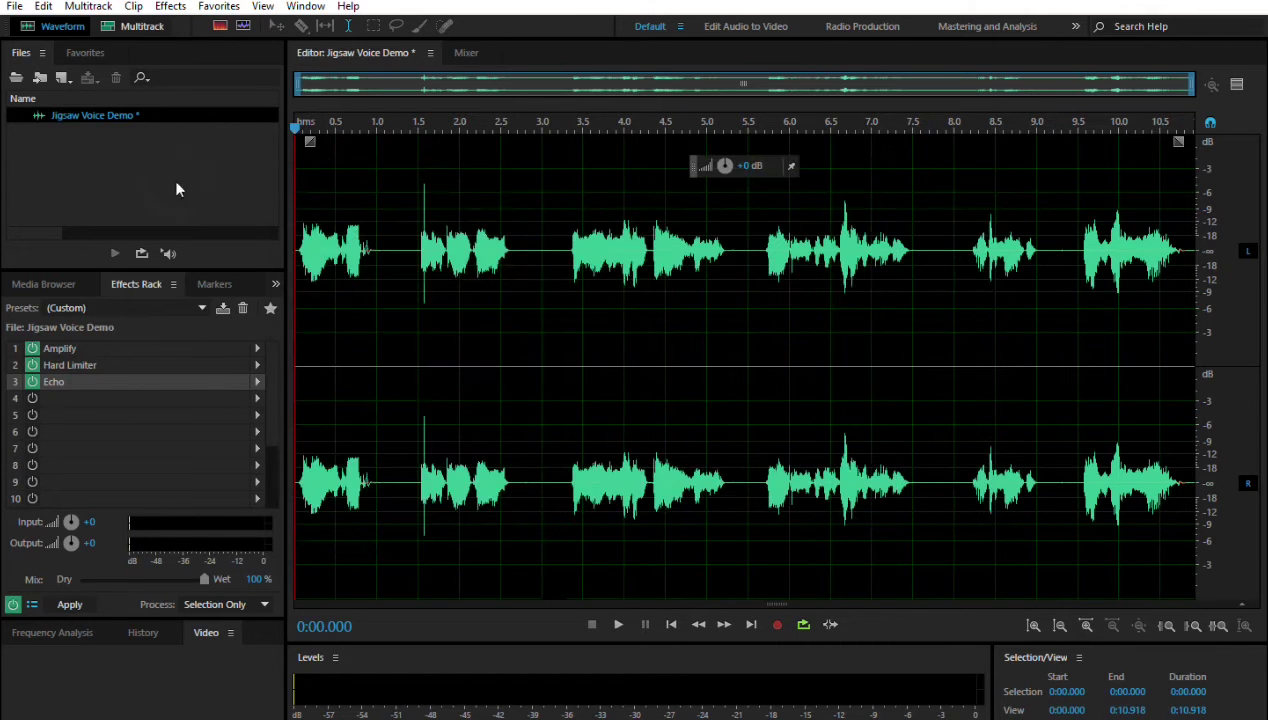
left_click(257, 398)
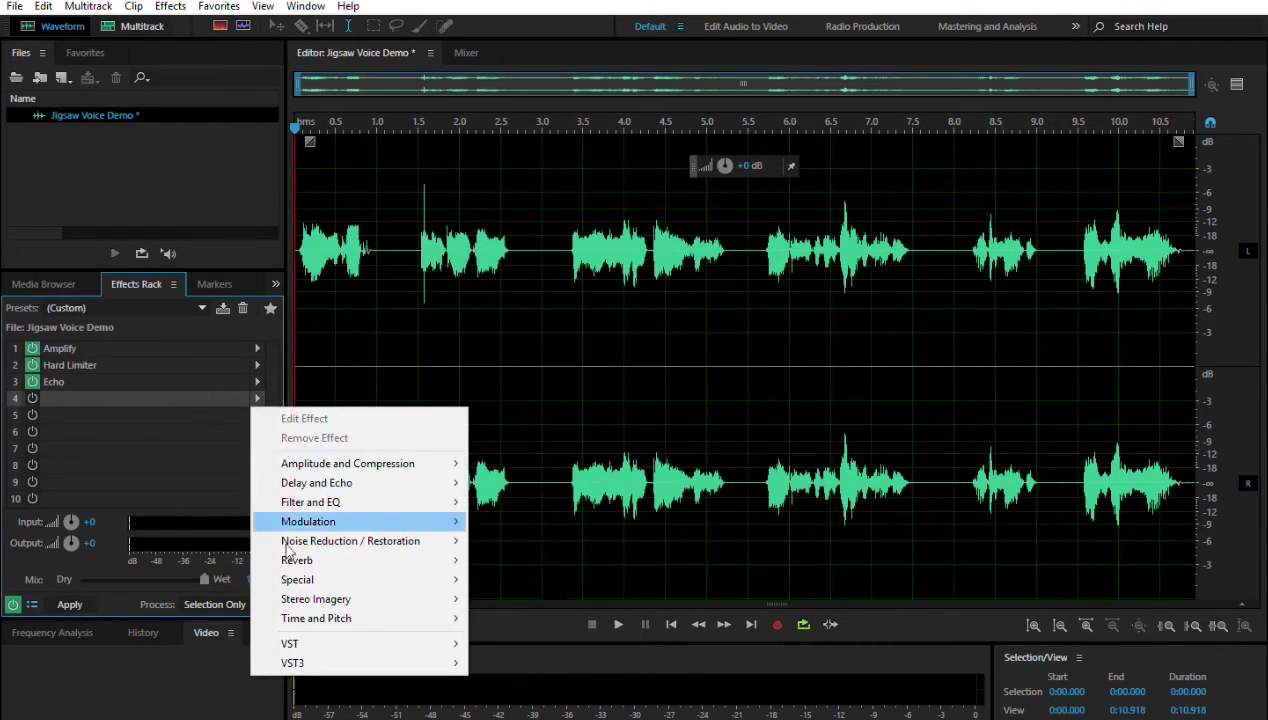
Add a Pitch Shifter to slot 4 at -3 semitones, 0 cents, with High Precision
mouse_move(320, 622)
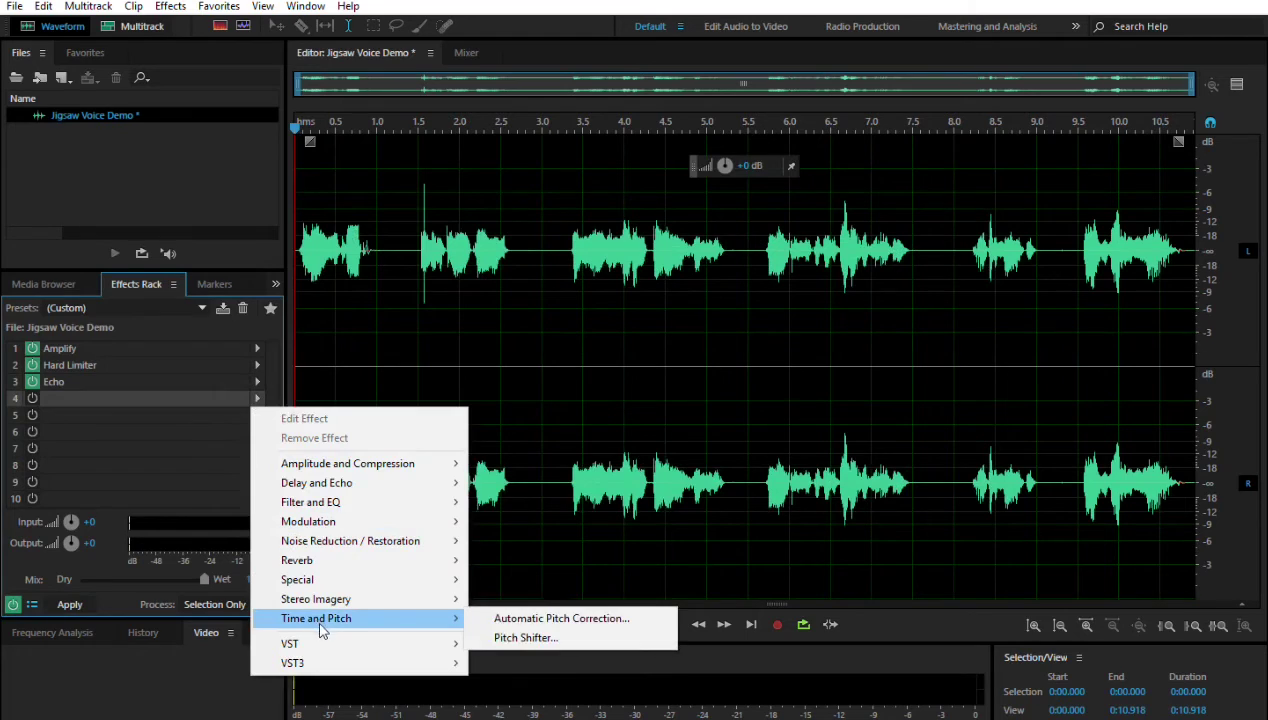
left_click(527, 638)
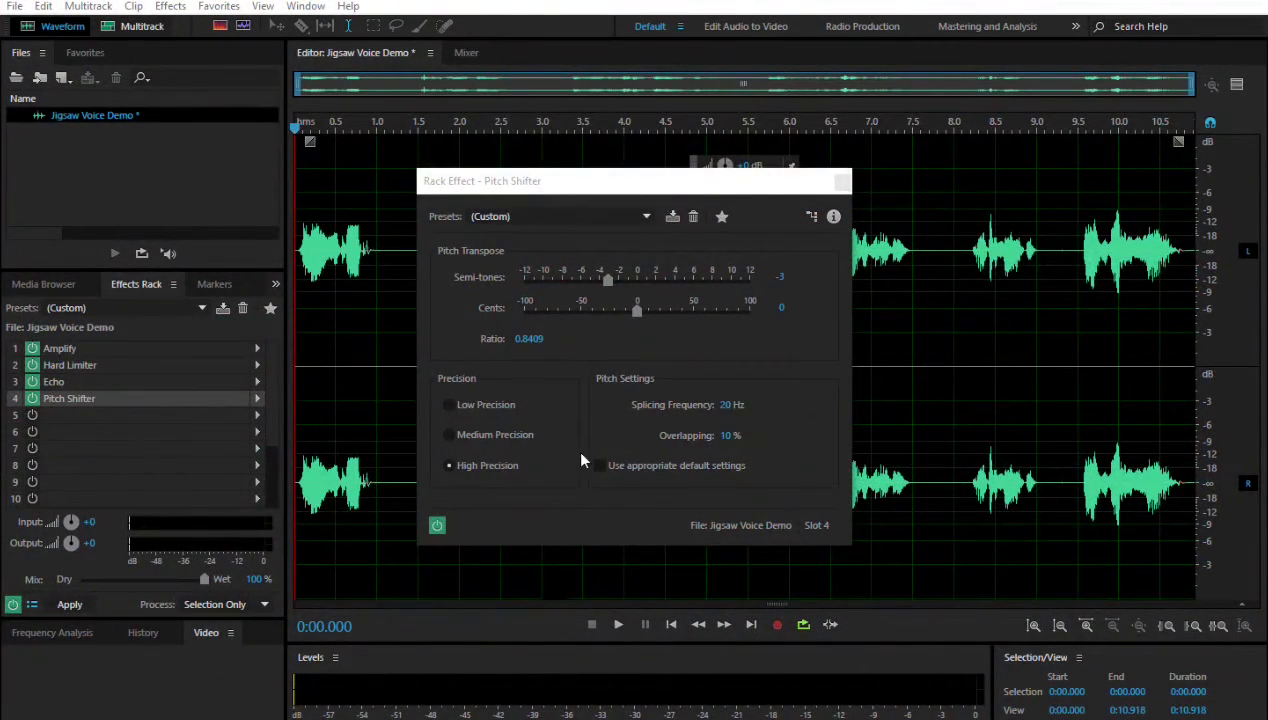
left_click(469, 466)
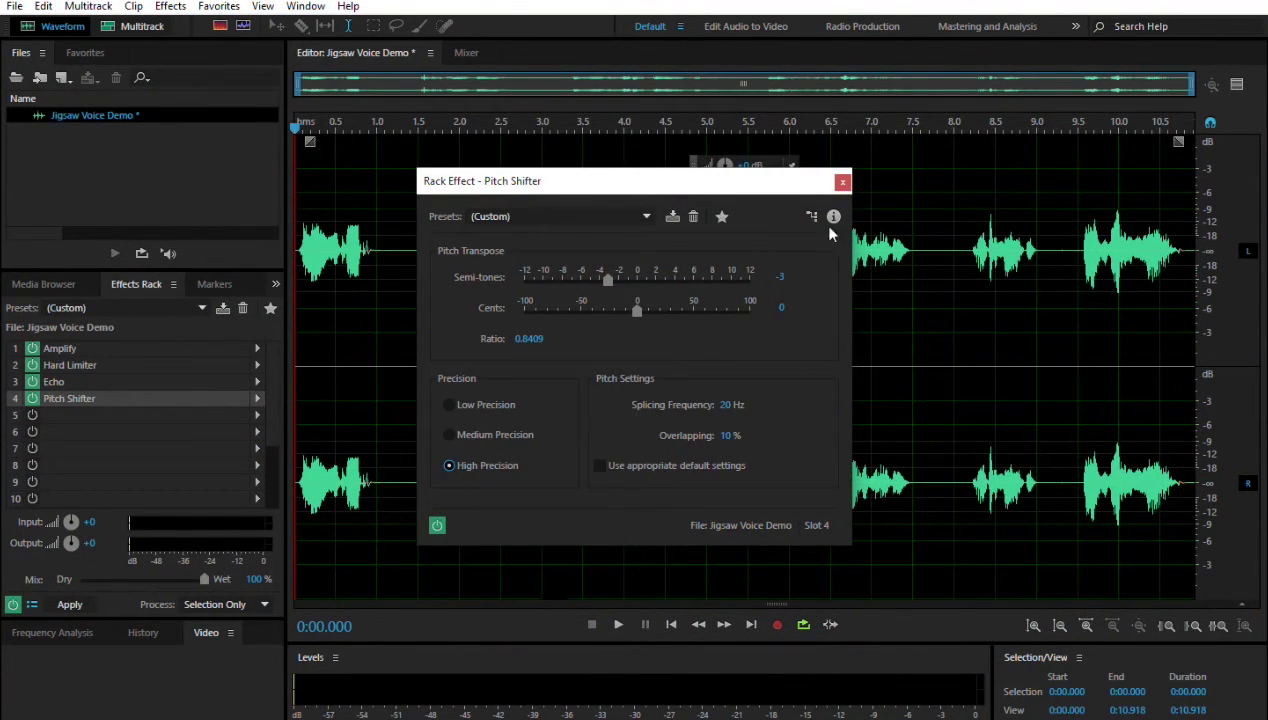
left_click(843, 184)
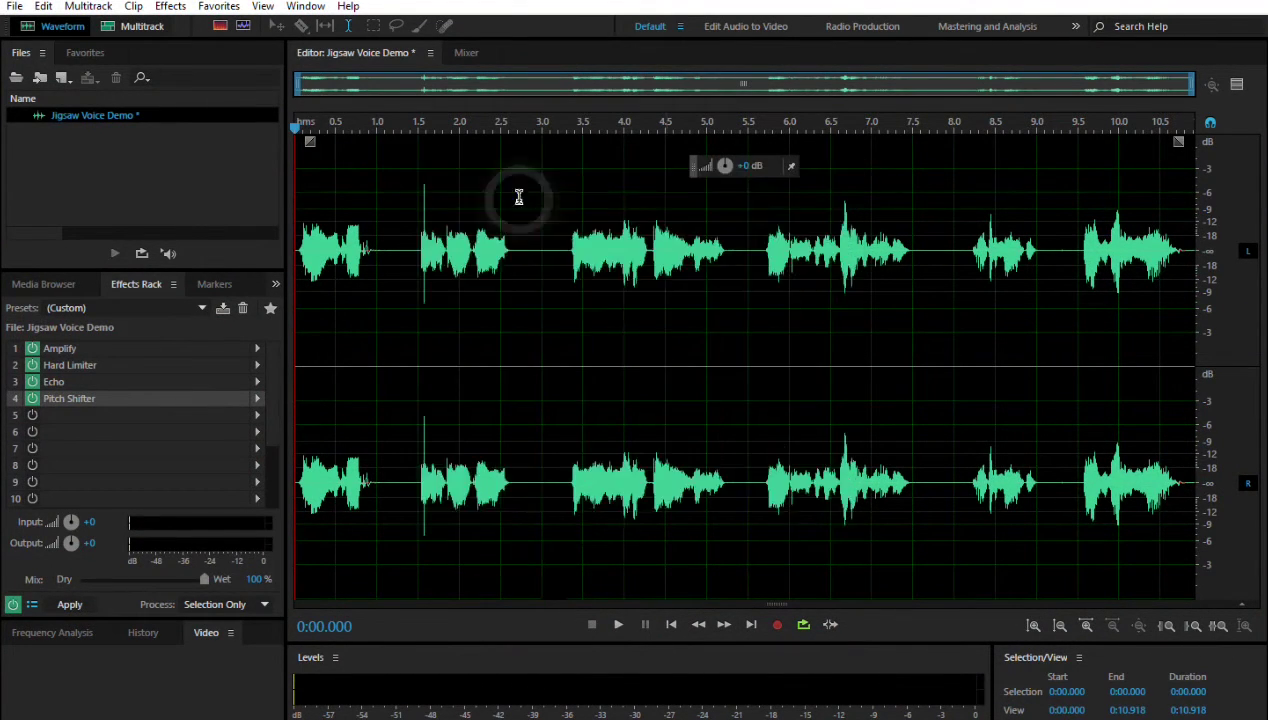
left_click(256, 418)
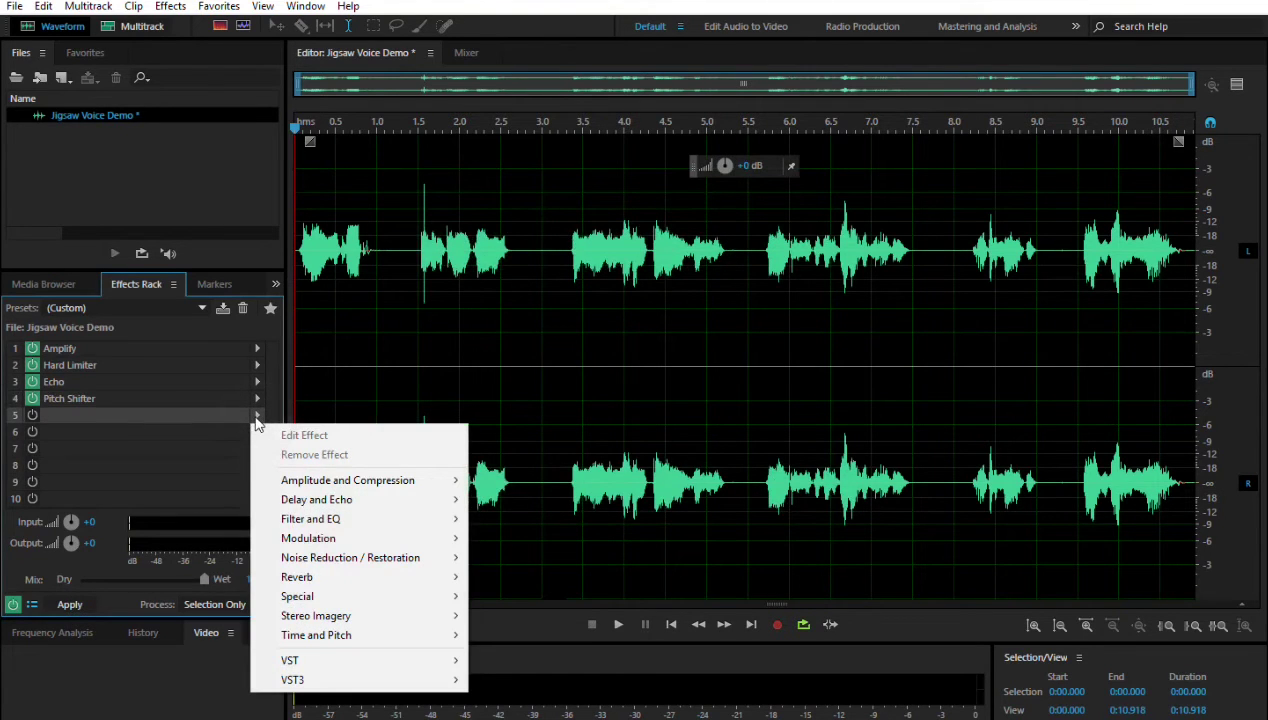
Add Dynamics Processing to slot 5: 2.33:1 expander below -20 dB, 5:1 compressor below -50 dB
mouse_move(370, 482)
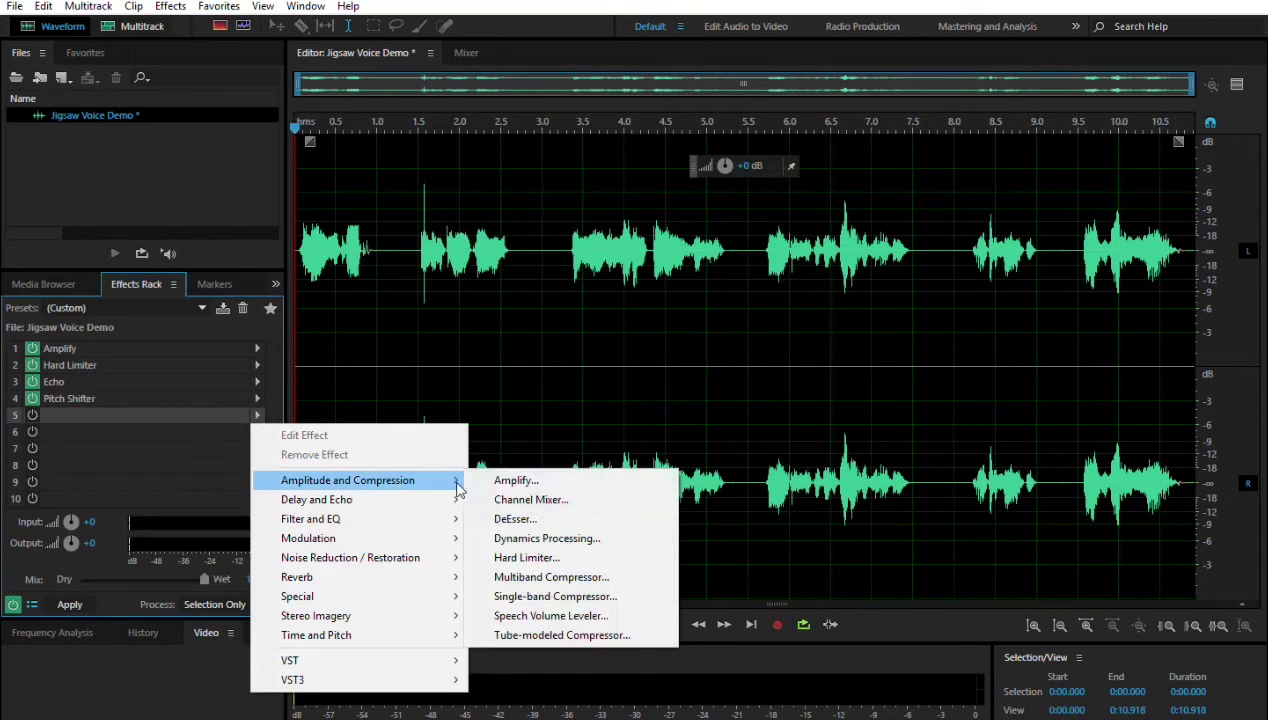
left_click(537, 541)
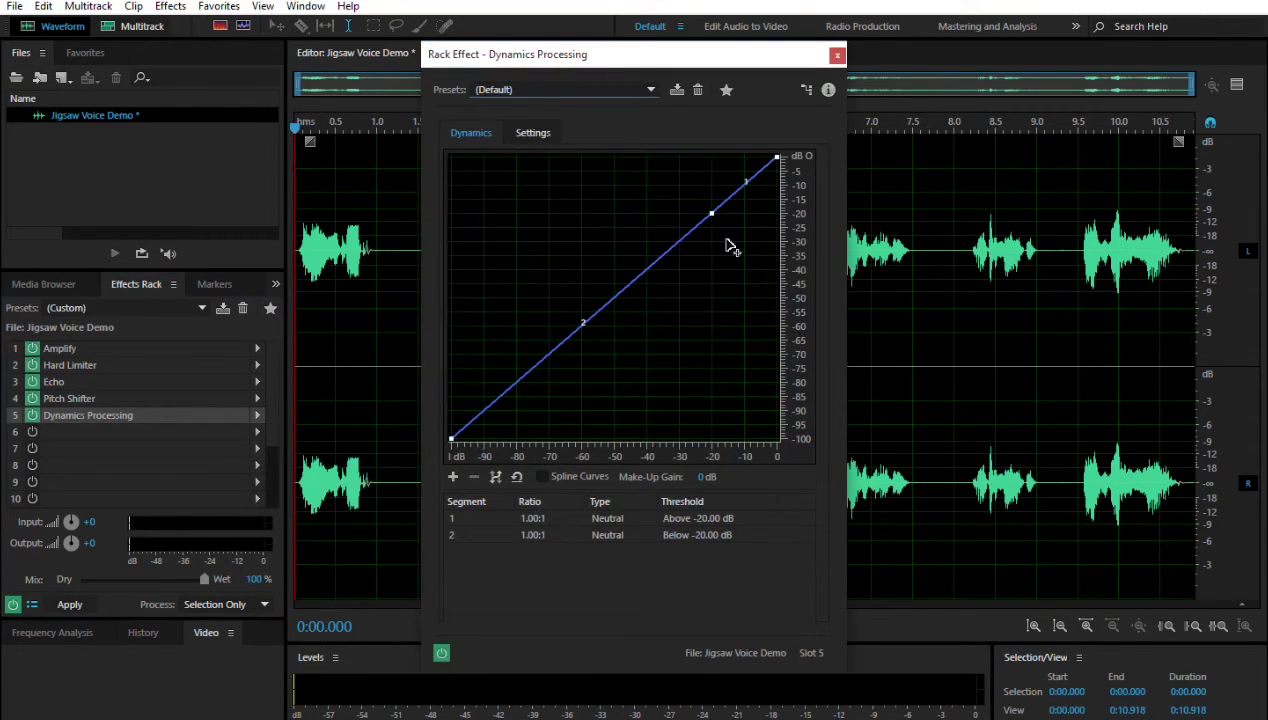
left_click(561, 348)
left_click_drag(561, 348, 614, 412)
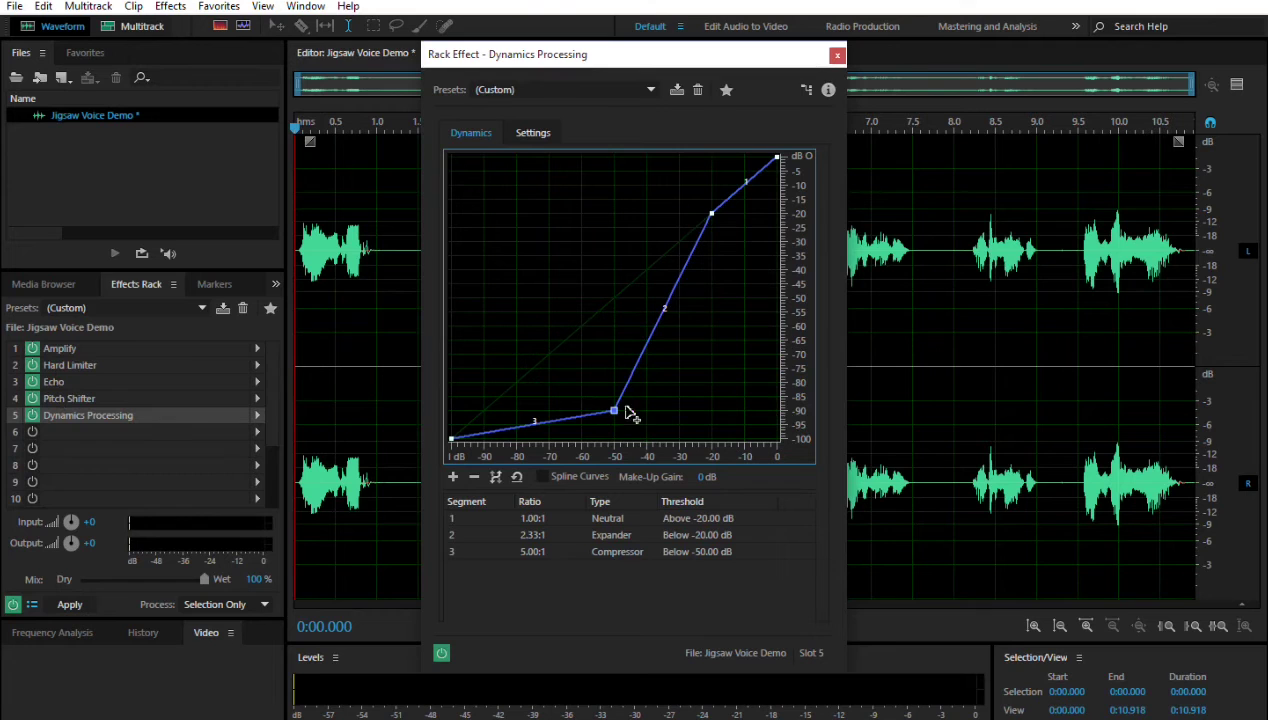
left_click(838, 57)
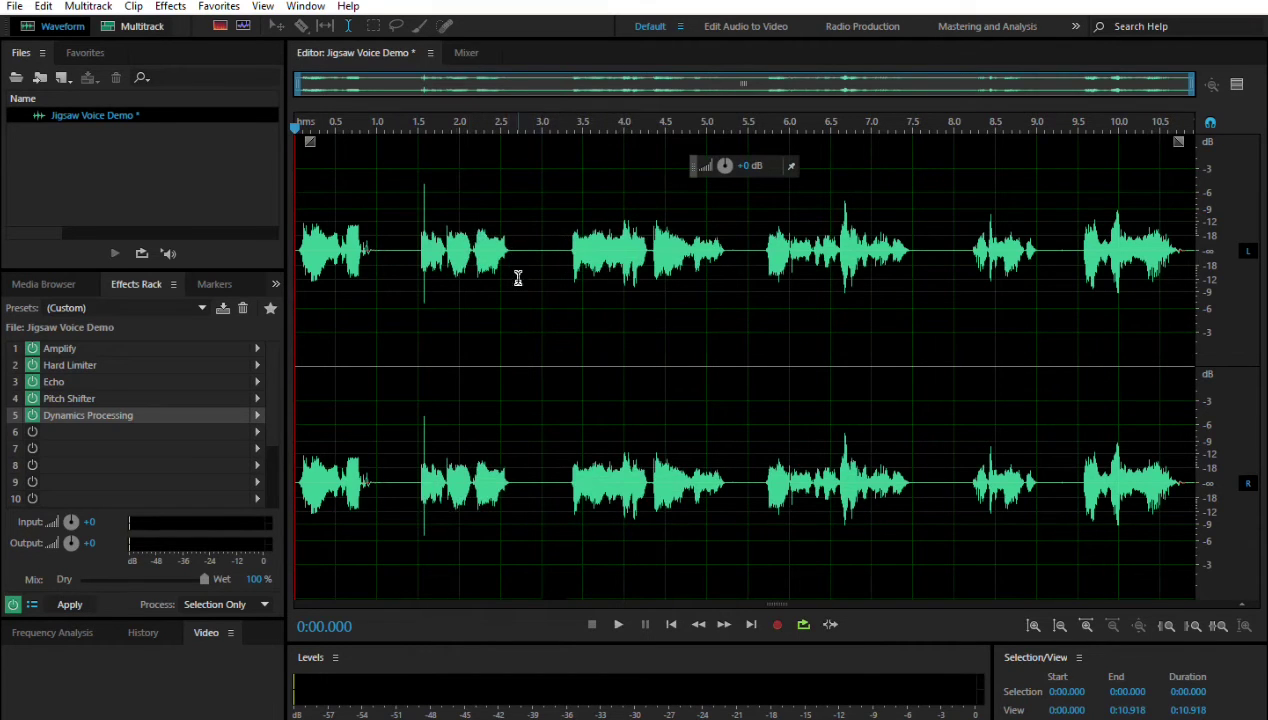
left_click(13, 605)
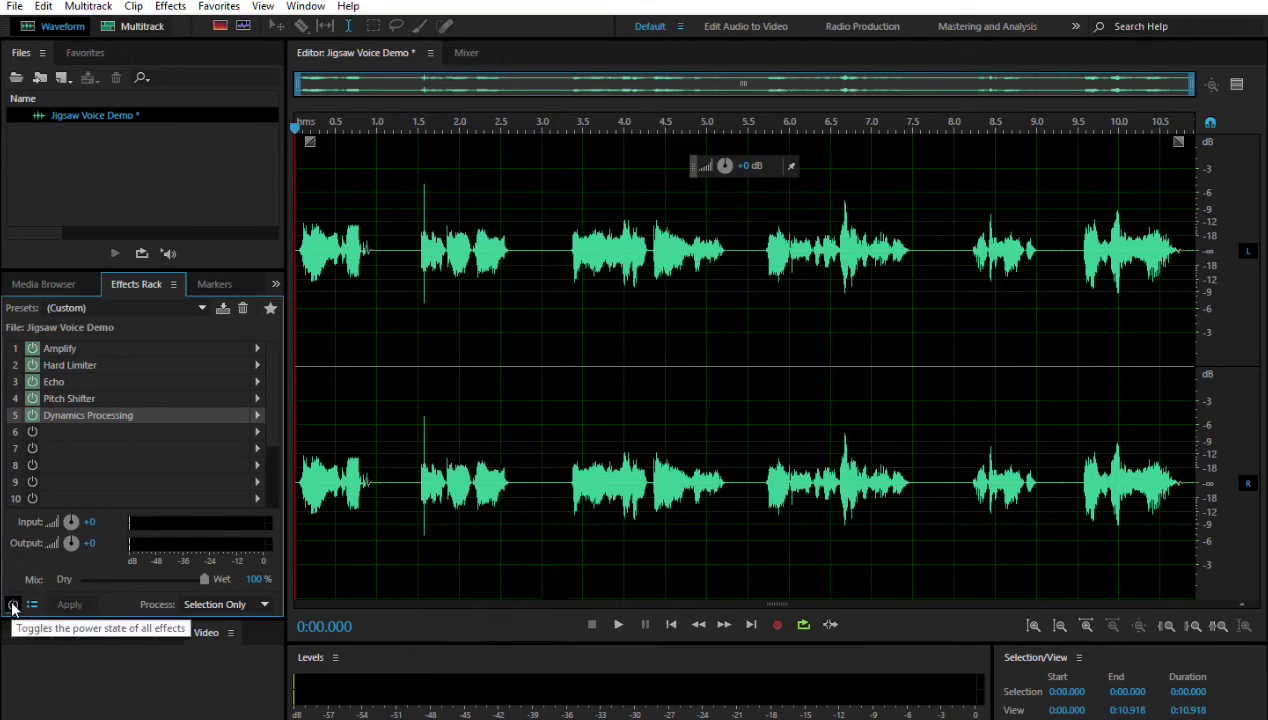
left_click(619, 626)
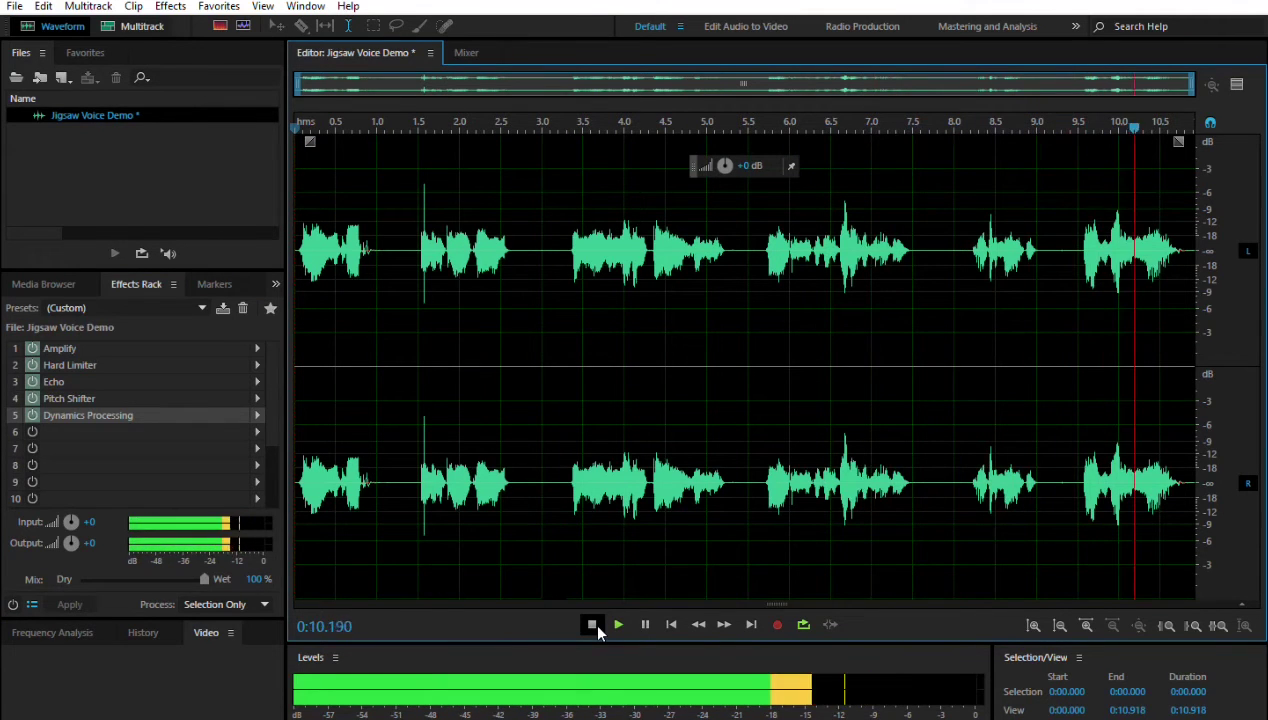
left_click(12, 604)
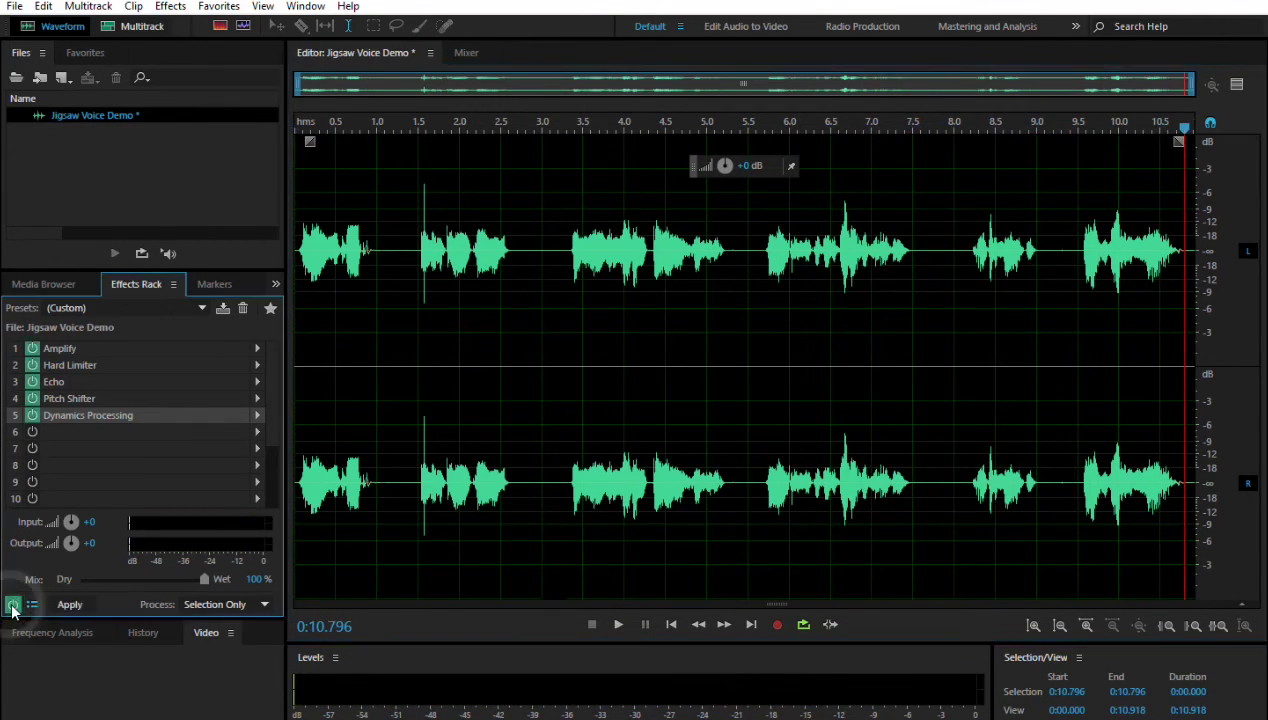
left_click(617, 625)
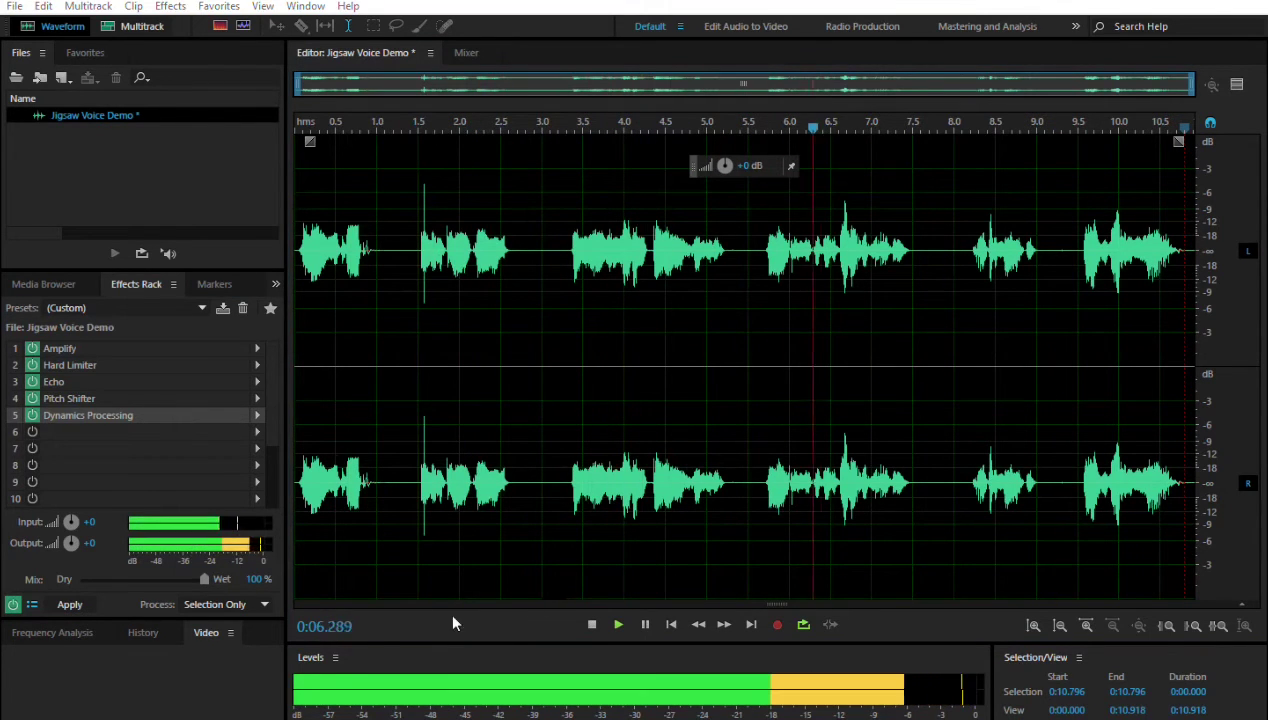
left_click(592, 625)
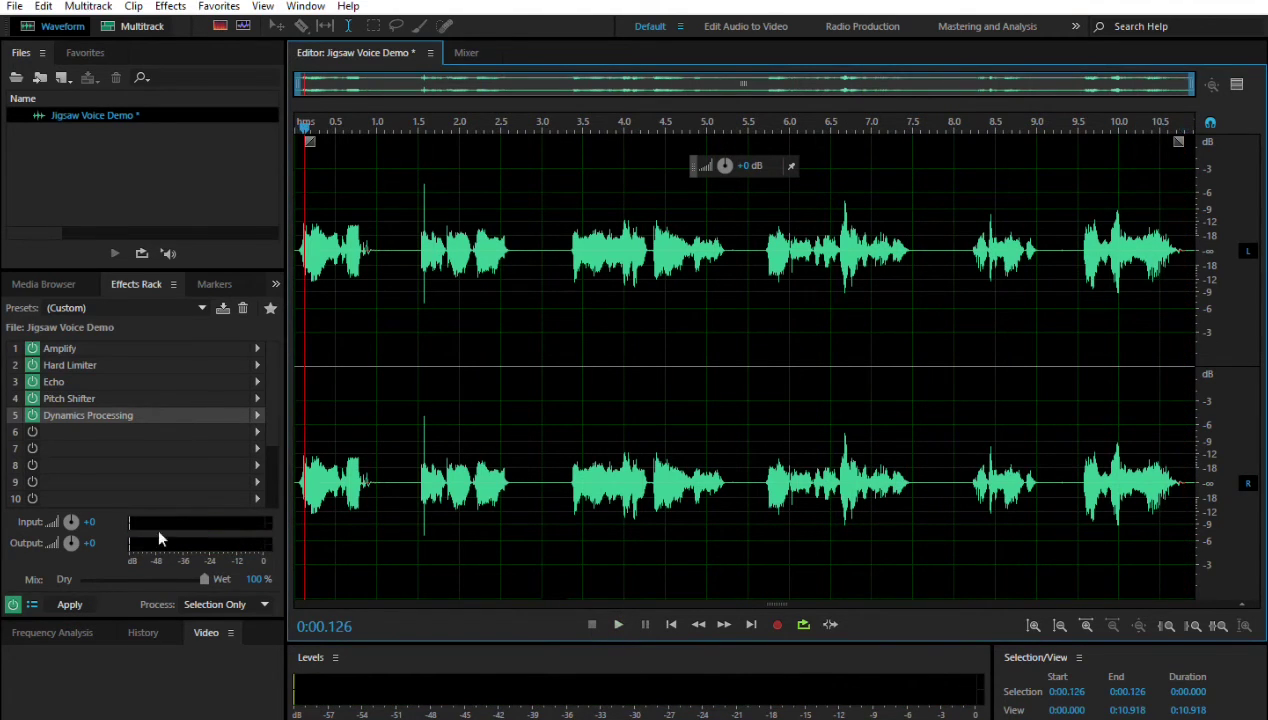
double_click(99, 347)
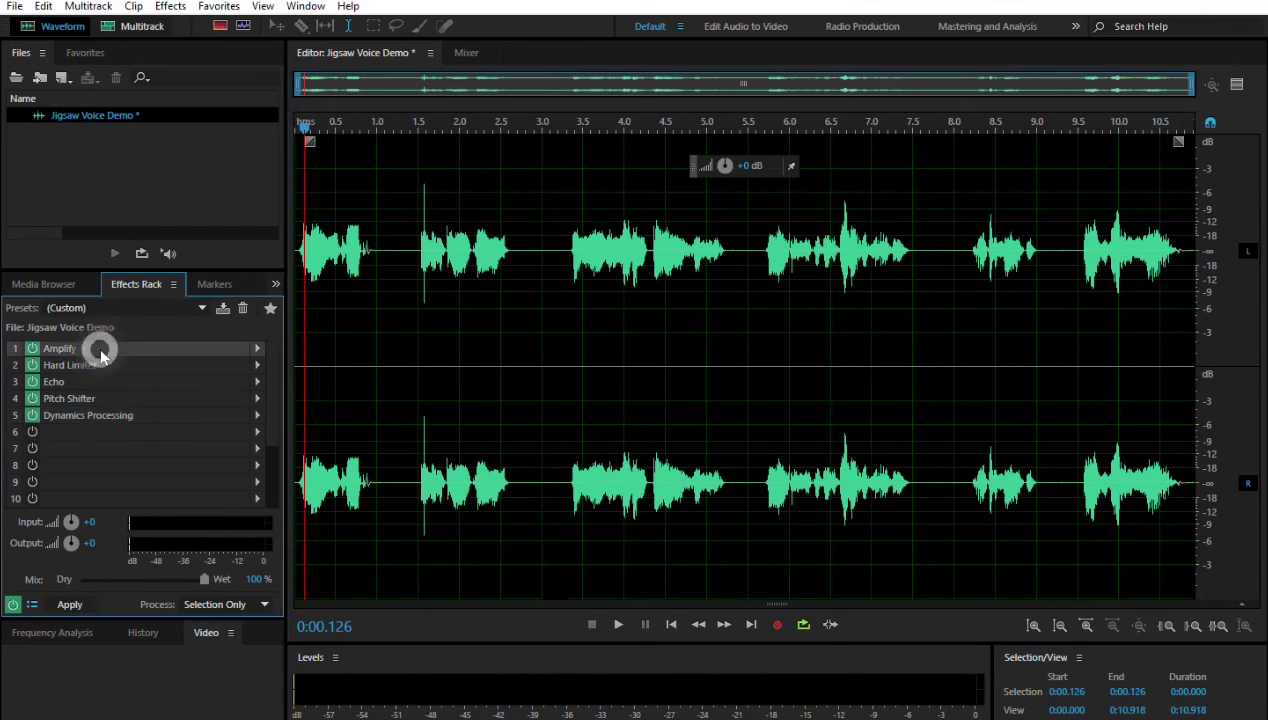
left_click(820, 250)
double_click(190, 367)
left_click(820, 220)
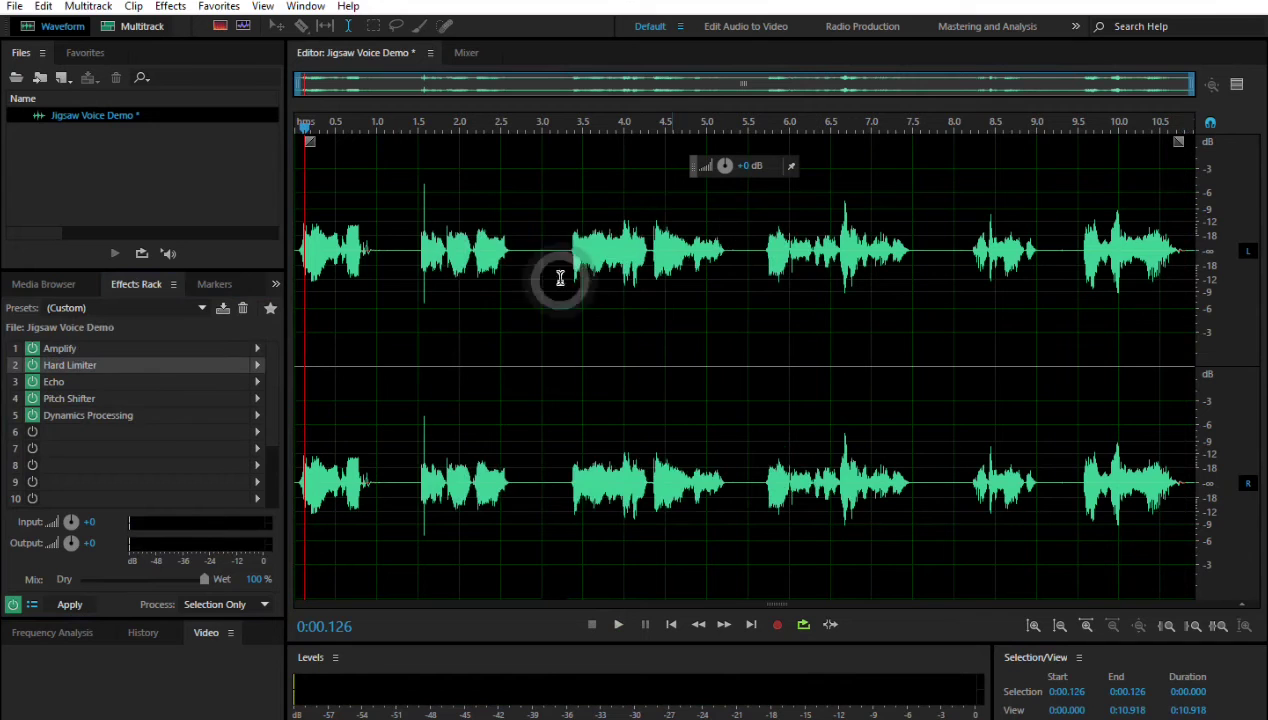
double_click(135, 398)
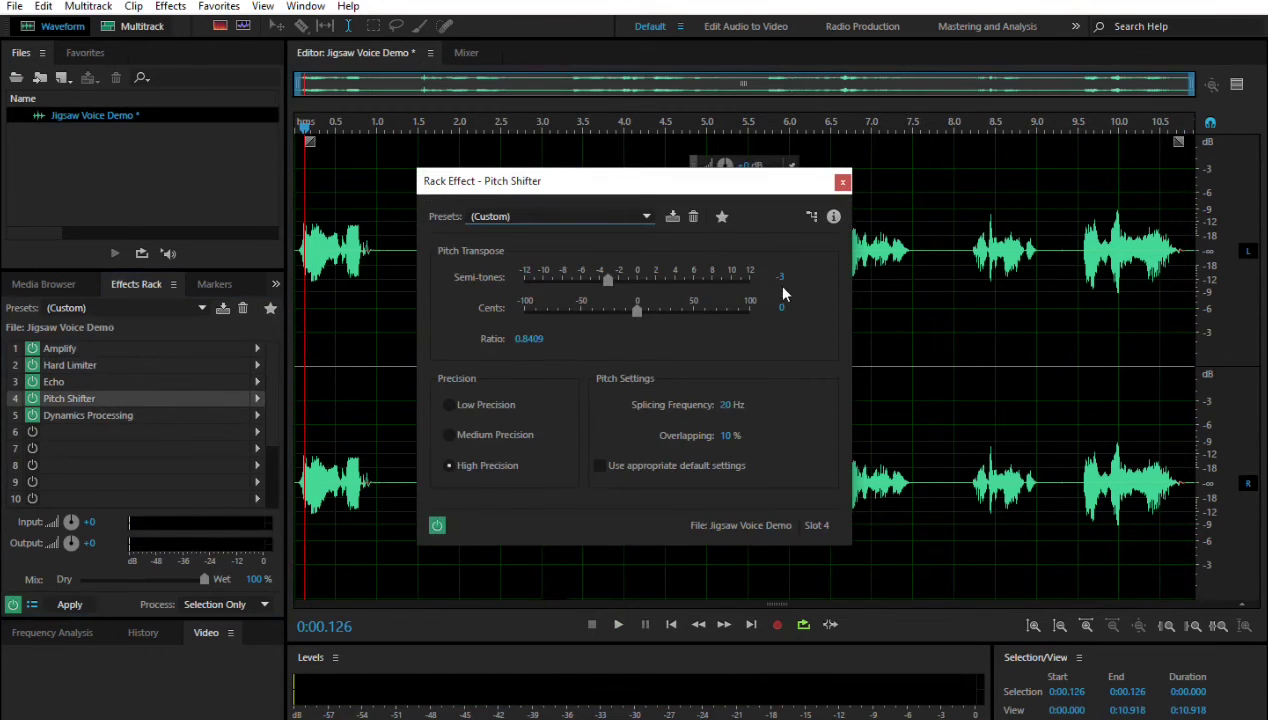
left_click(843, 181)
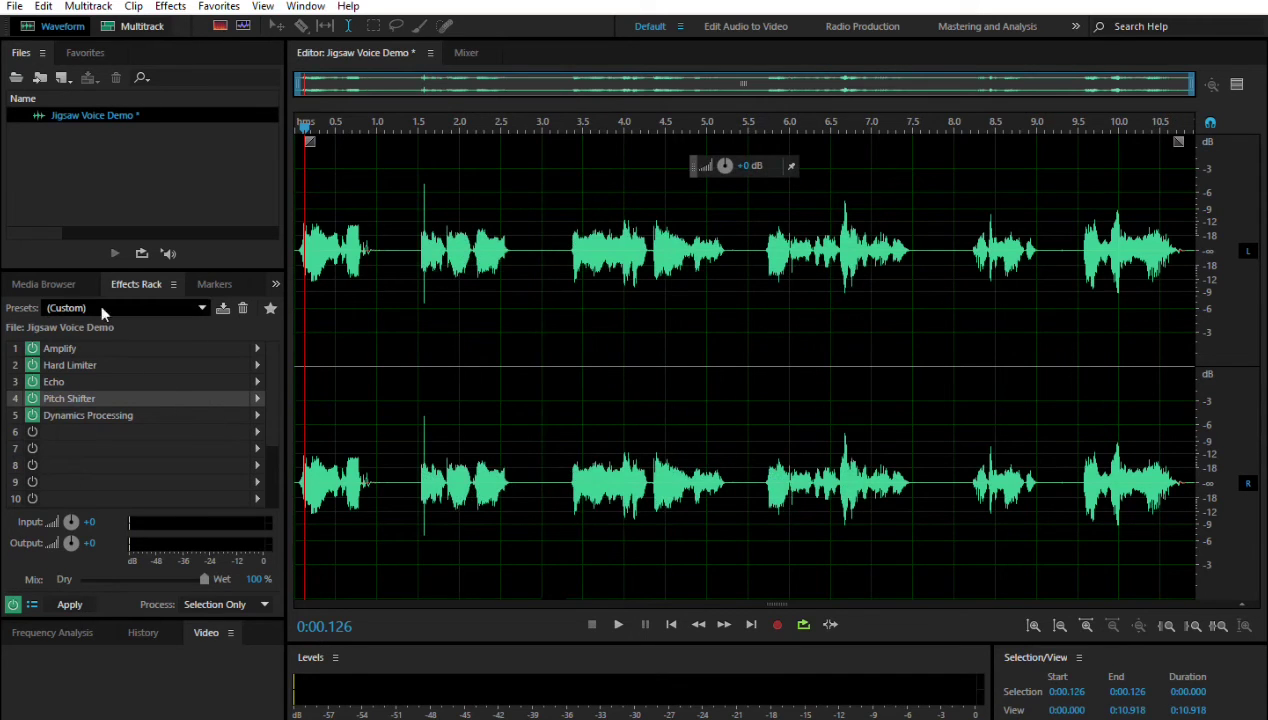
Save the five-effect rack as preset 'Jigsaw Voice', confirming the overwrite
left_click(223, 310)
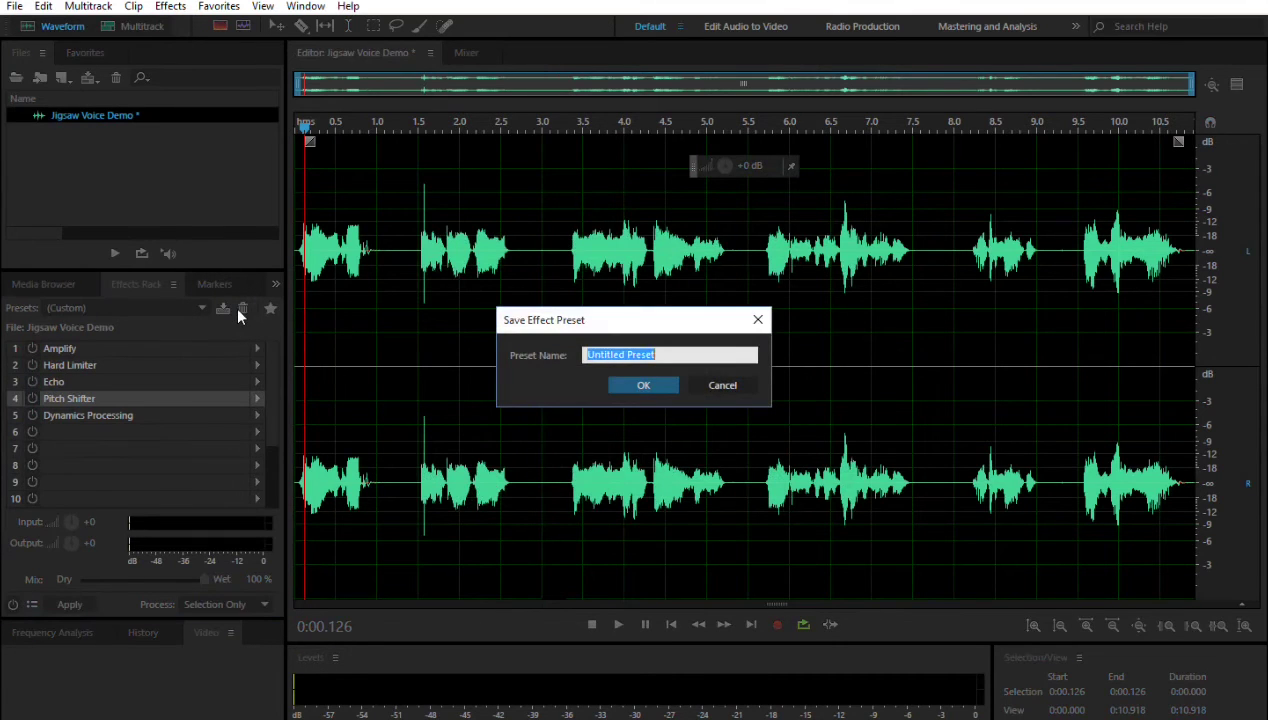
type("Jigsaw Voice")
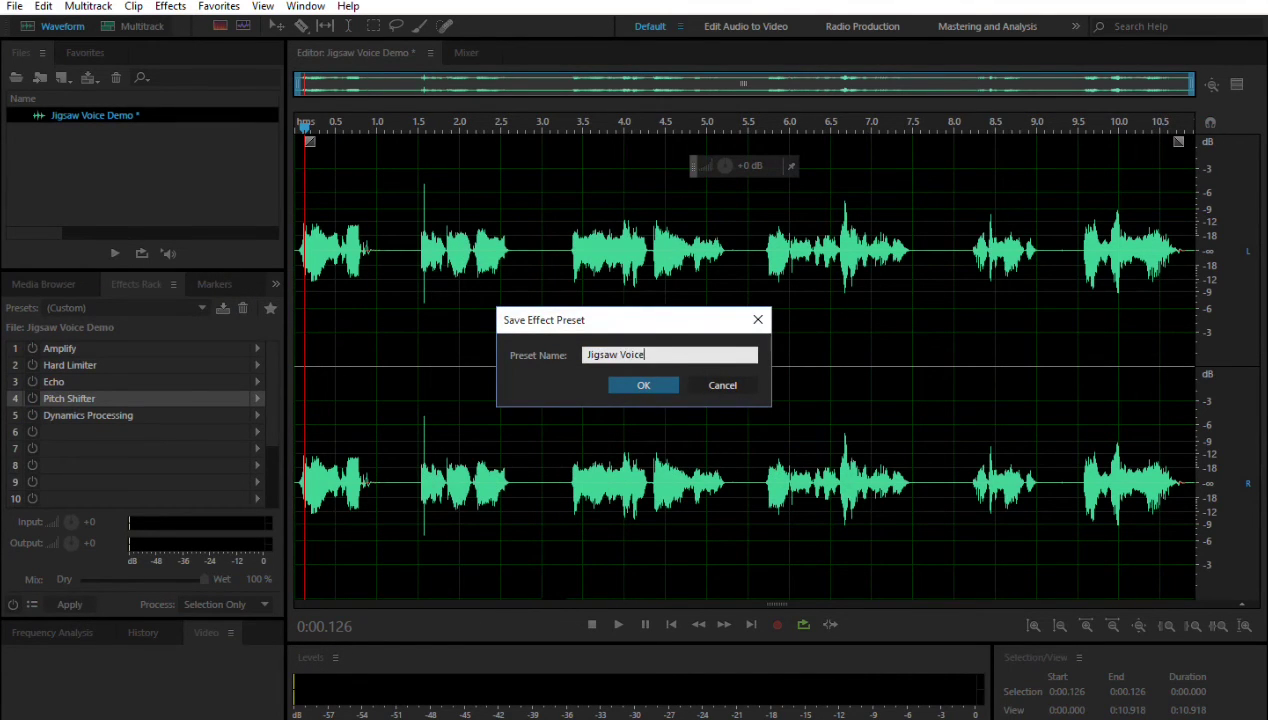
key("Return")
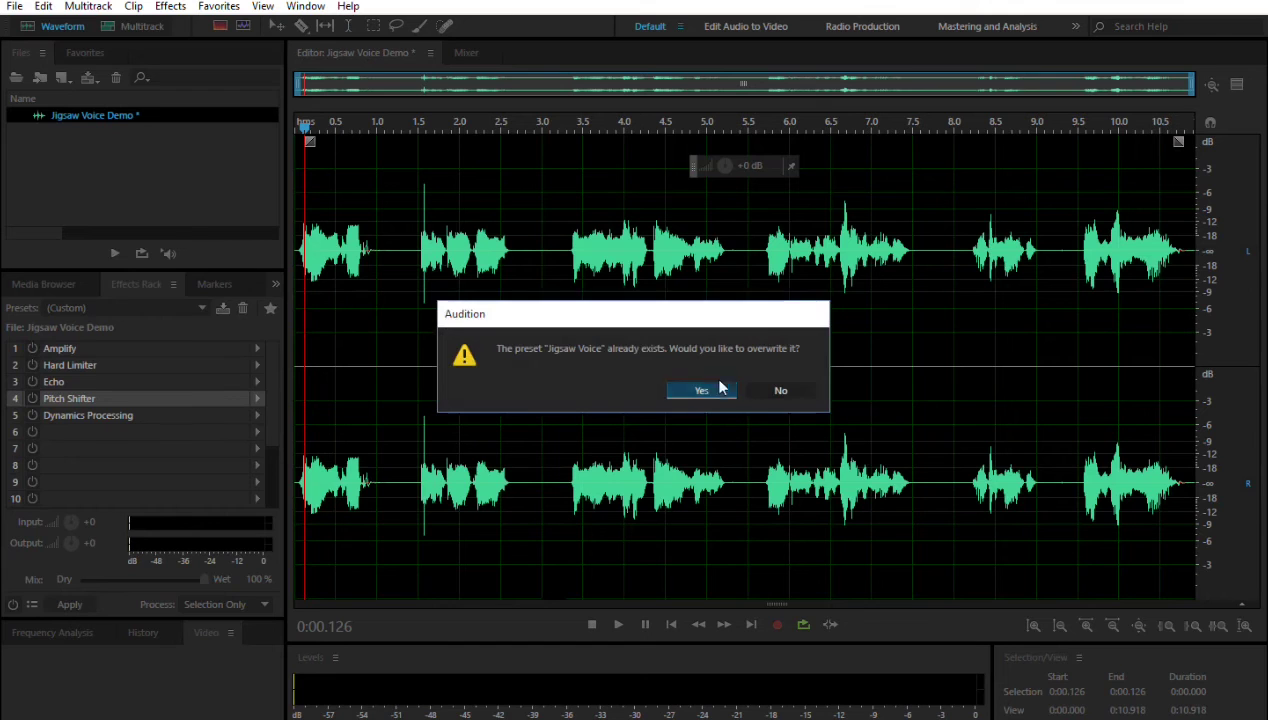
left_click(695, 396)
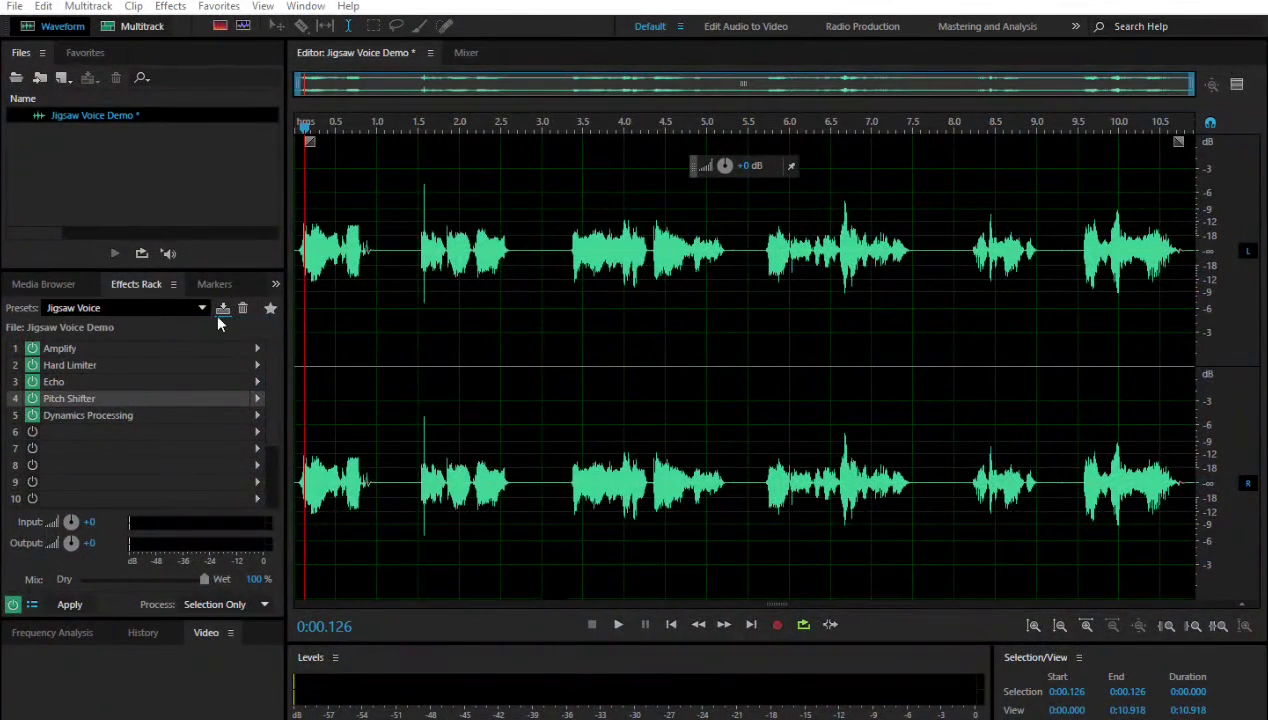
left_click(202, 309)
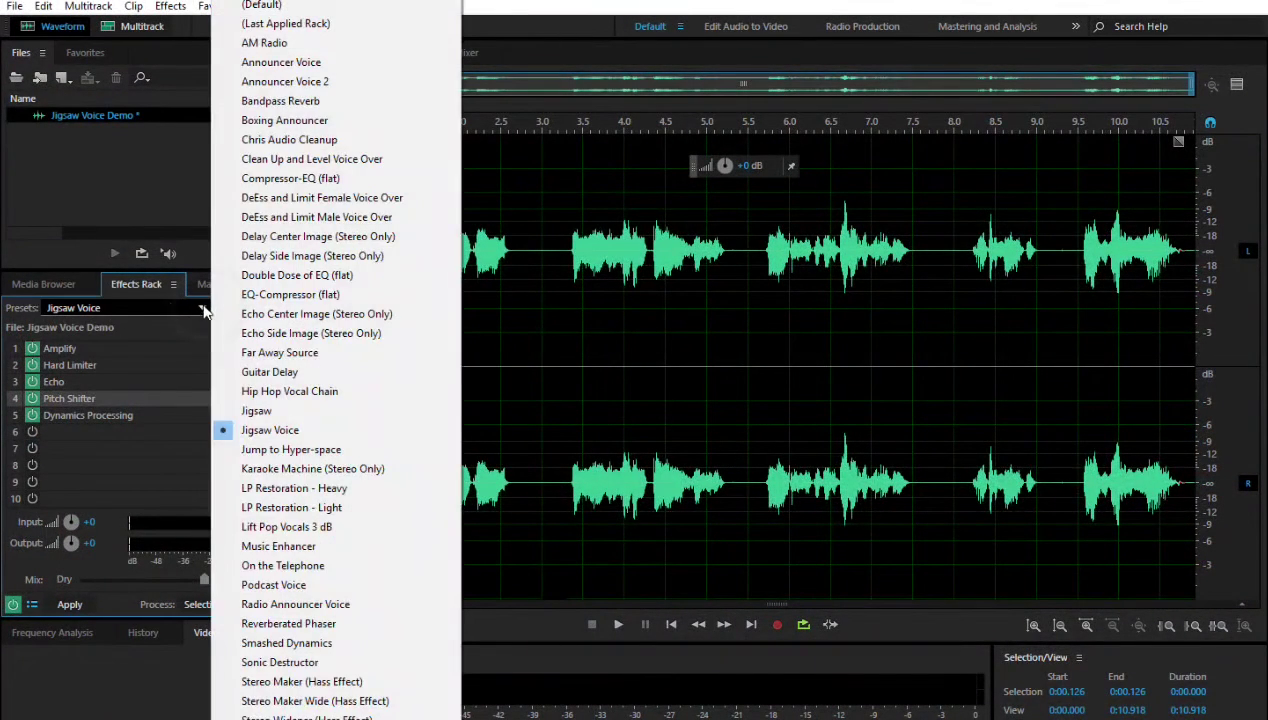
Load the Jigsaw Voice preset, apply it to the take, and preview the processed audio
left_click(266, 437)
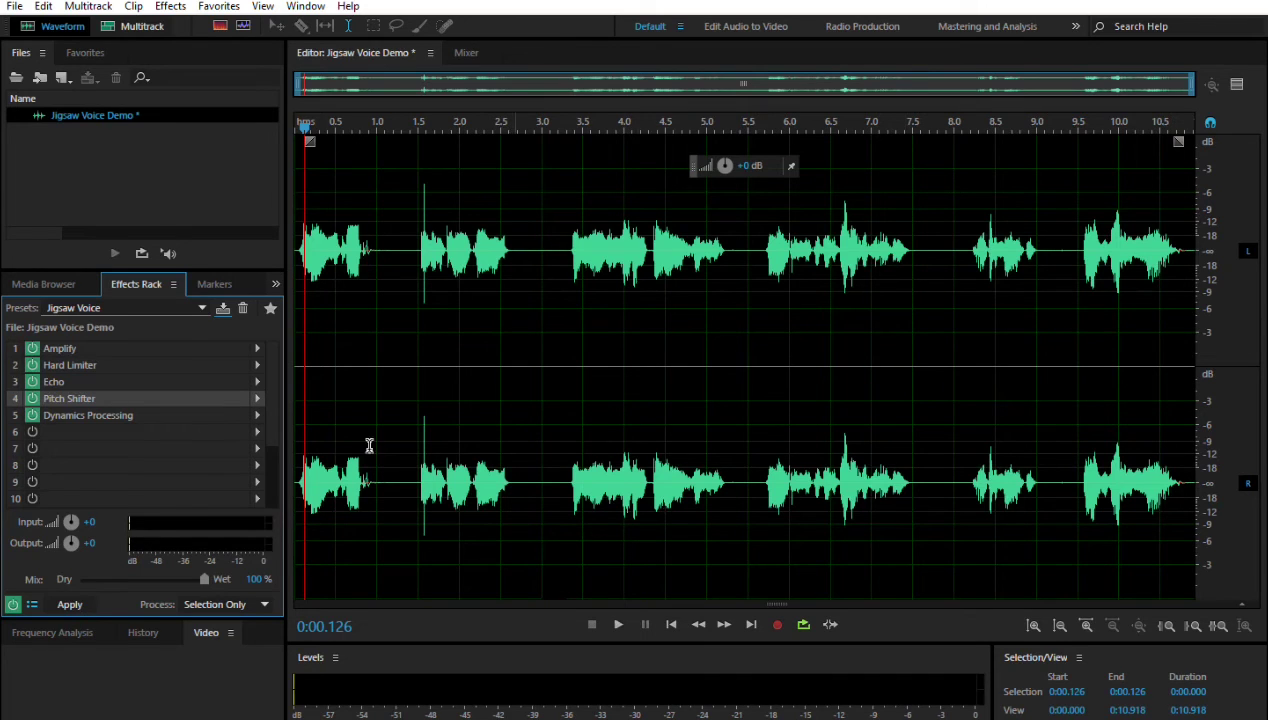
left_click(69, 606)
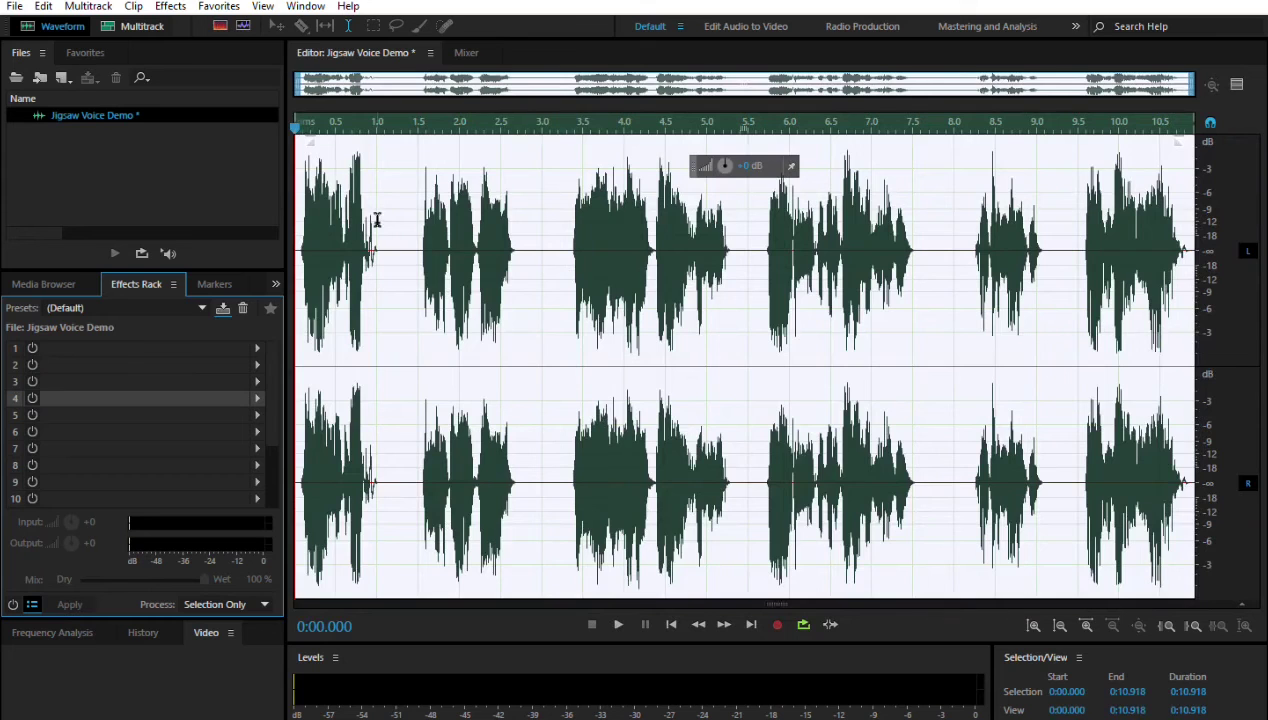
left_click(618, 624)
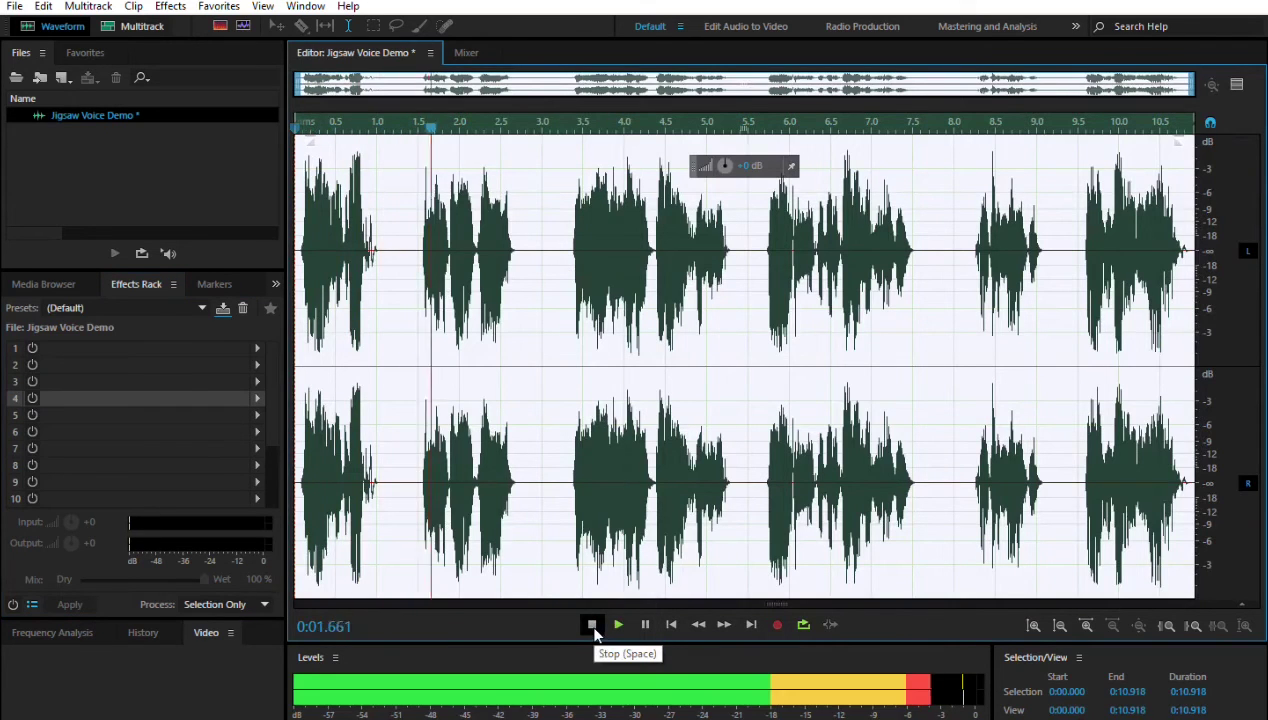
left_click(592, 626)
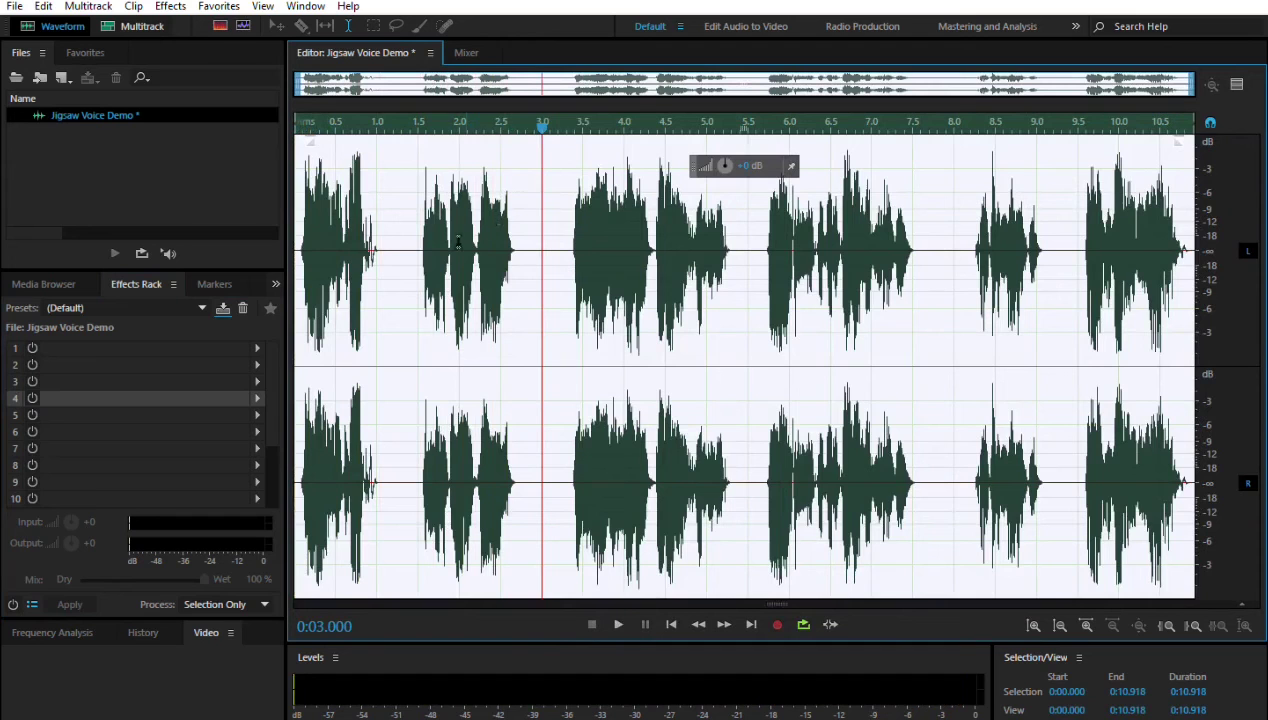
left_click(17, 9)
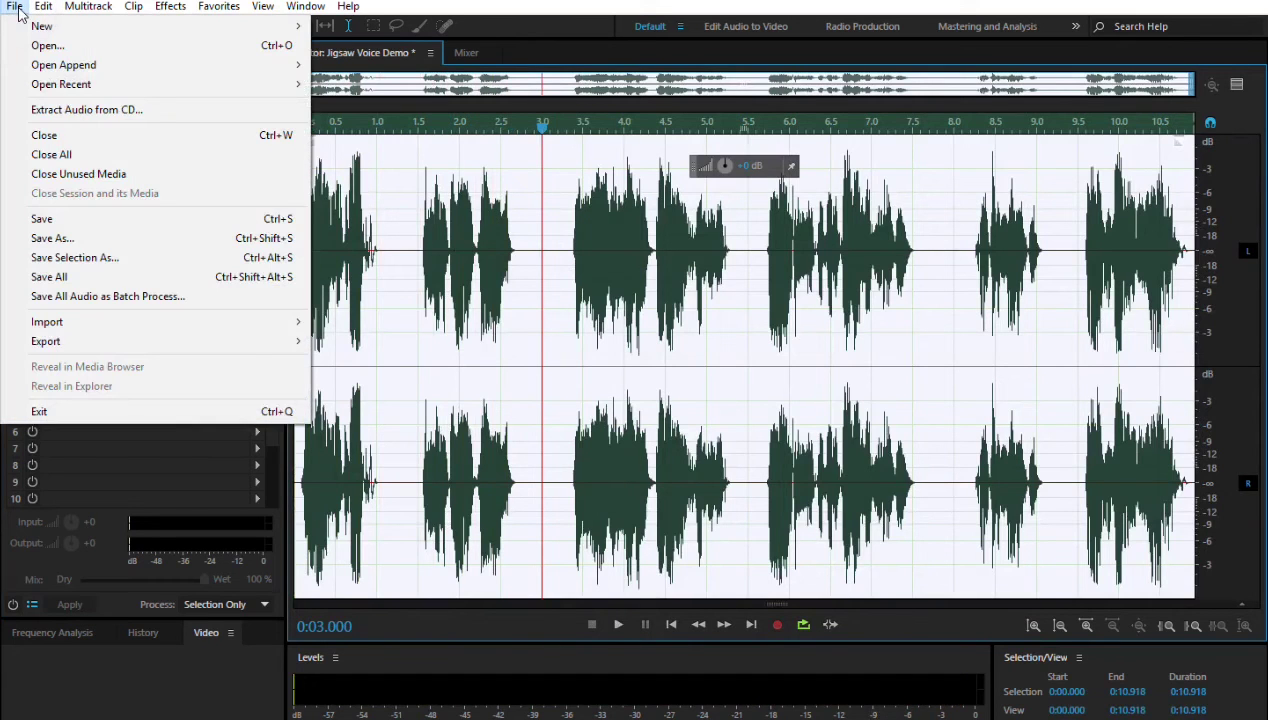
Export the clip as Jigsaw Voice Demo.mp3 at MP3 192 Kbps CBR, accepting the lossy-format warning
mouse_move(133, 341)
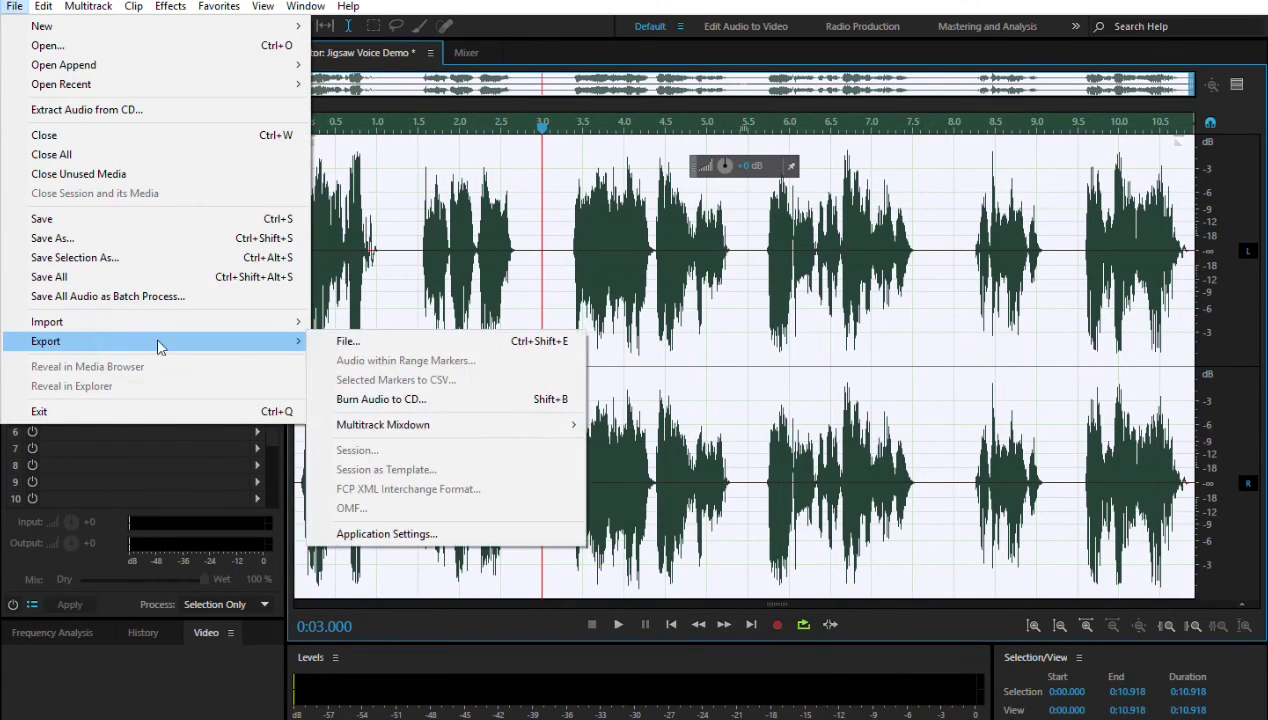
left_click(421, 348)
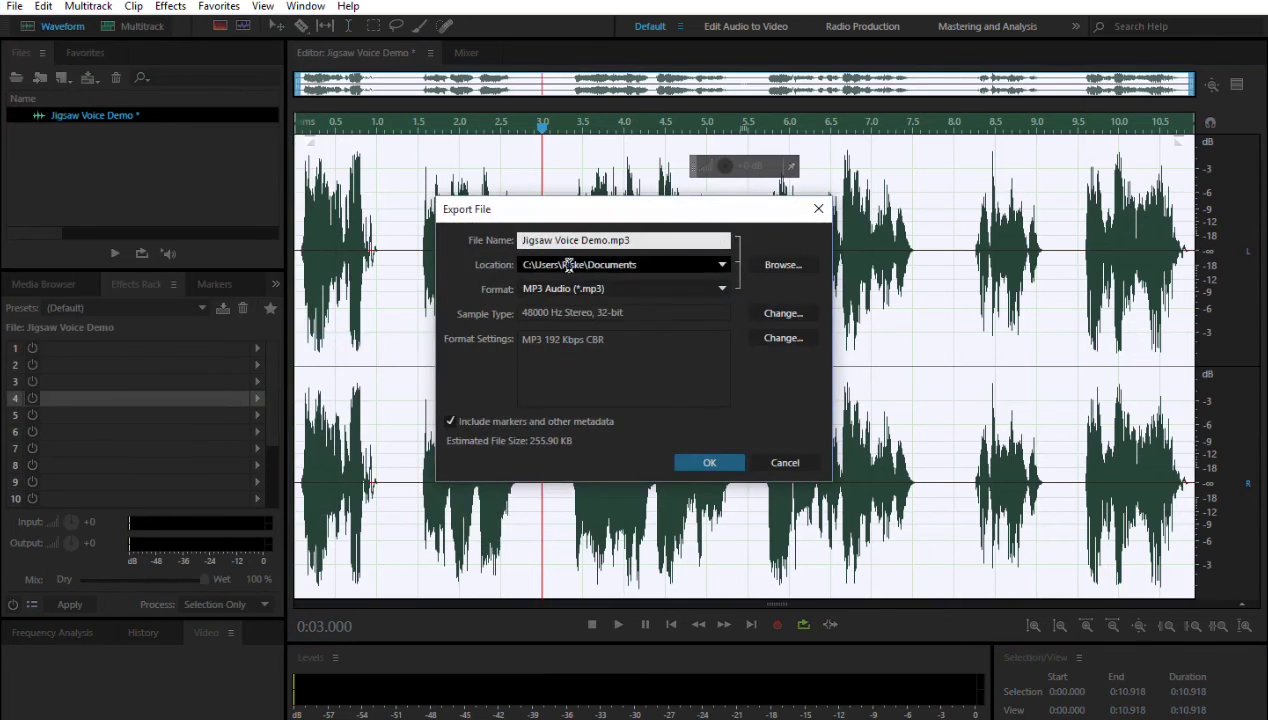
left_click(707, 462)
left_click(730, 394)
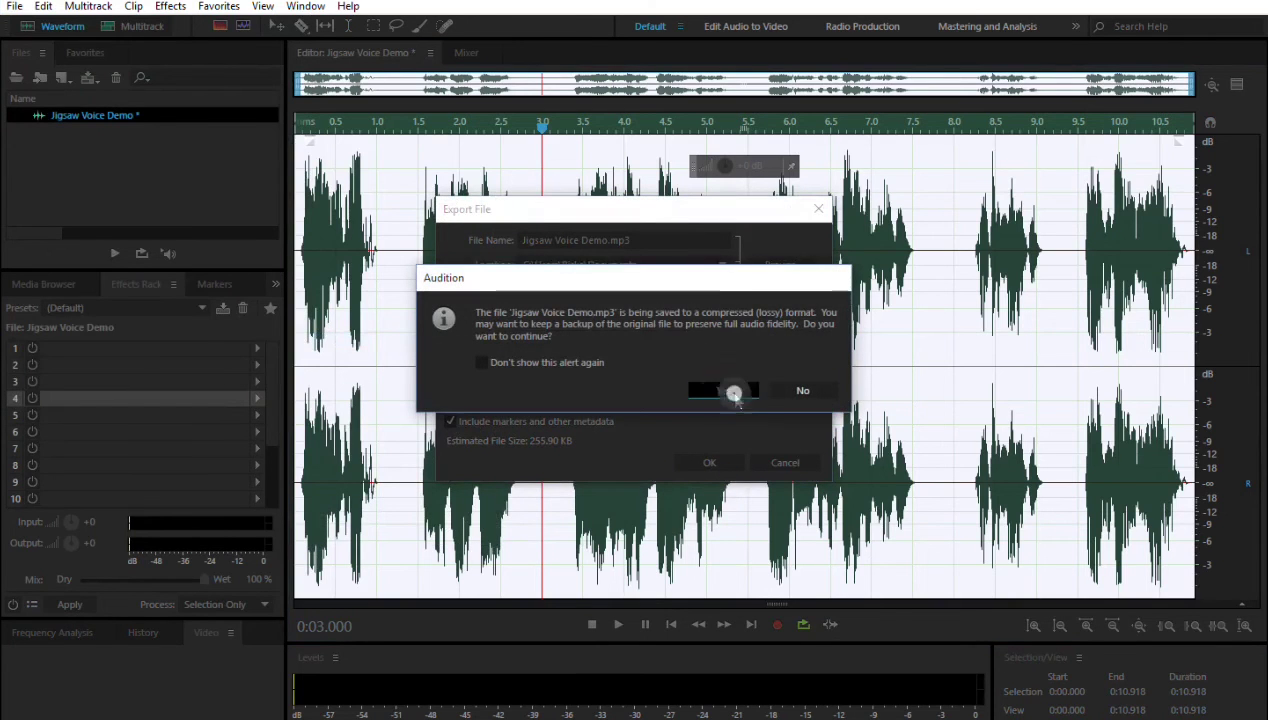